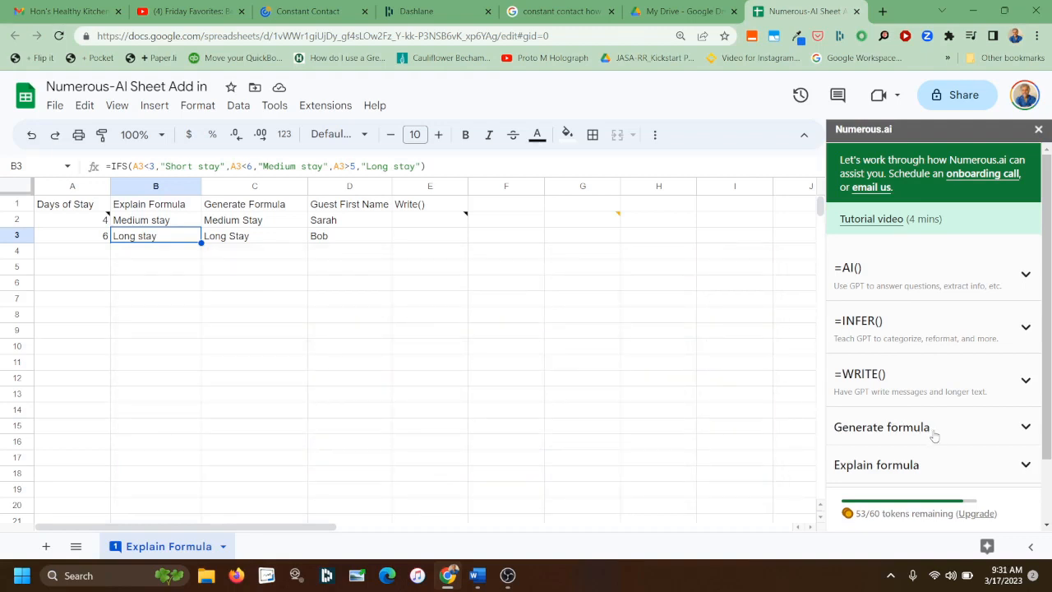
- Close the Numerous.ai sidebar and show it again from the sheet's extensions
left_click(1037, 129)
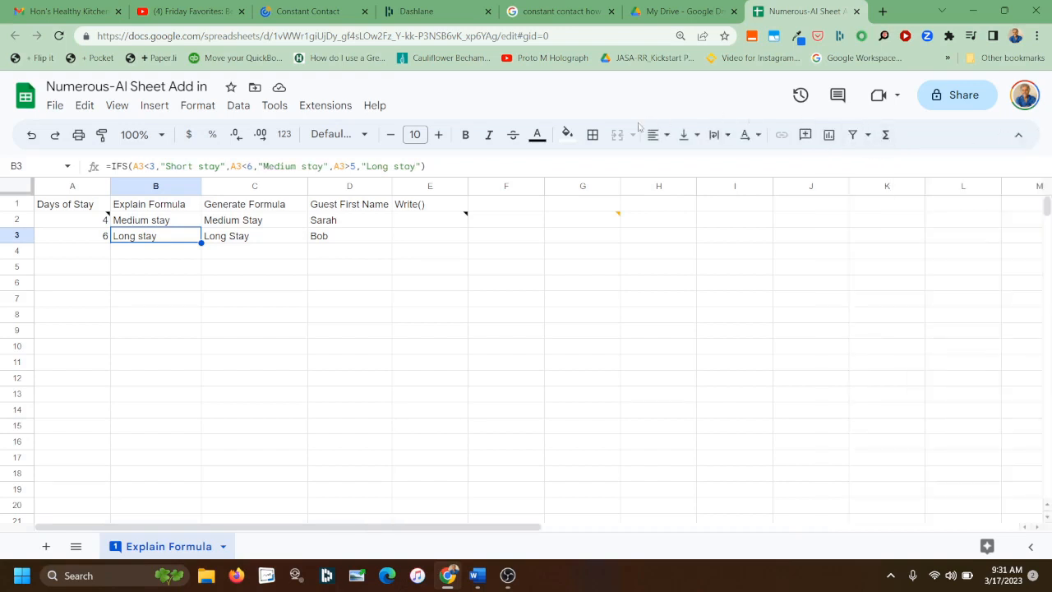
left_click(328, 109)
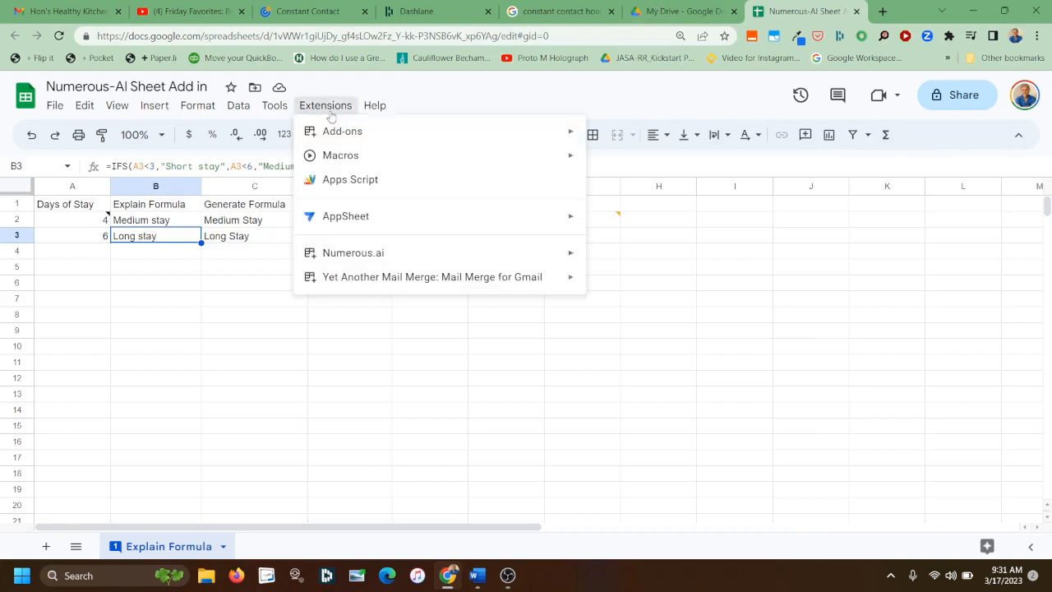
mouse_move(403, 257)
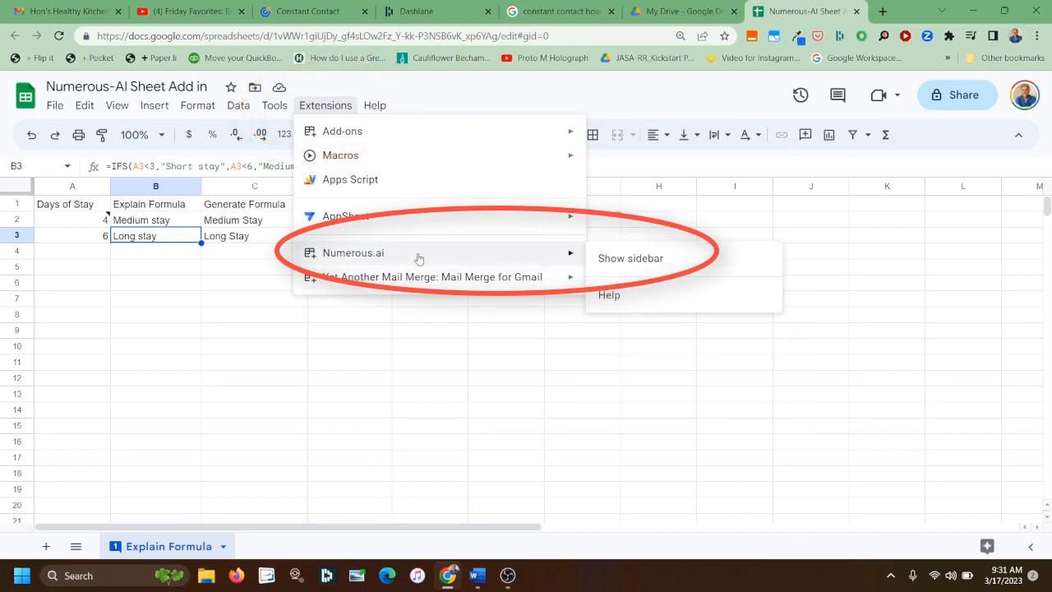
left_click(639, 266)
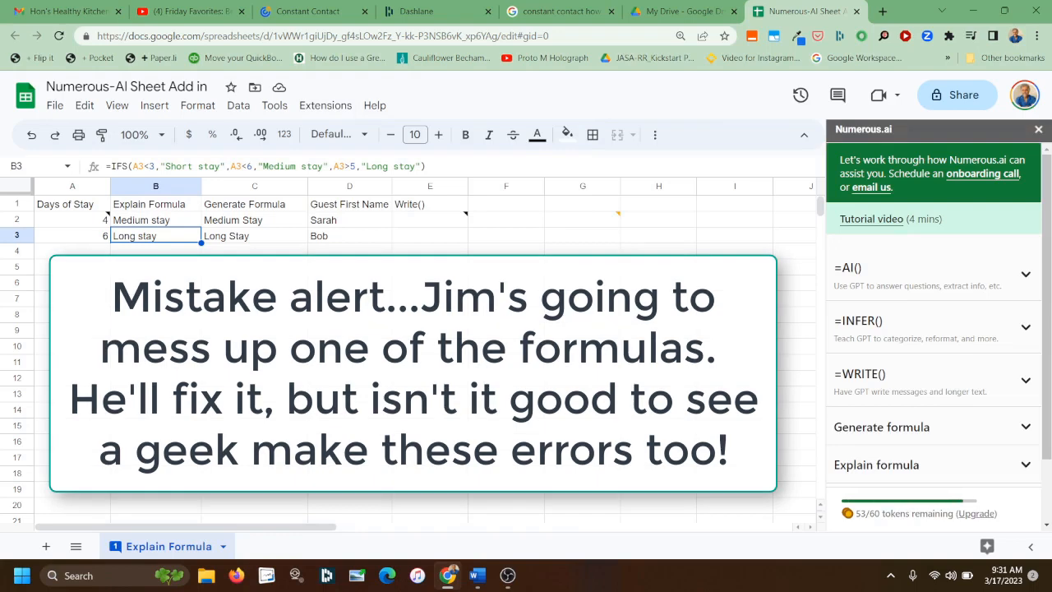
- Read the description and example formulas for the =AI() function in the Numerous.ai sidebar, then collapse that section
left_click(854, 272)
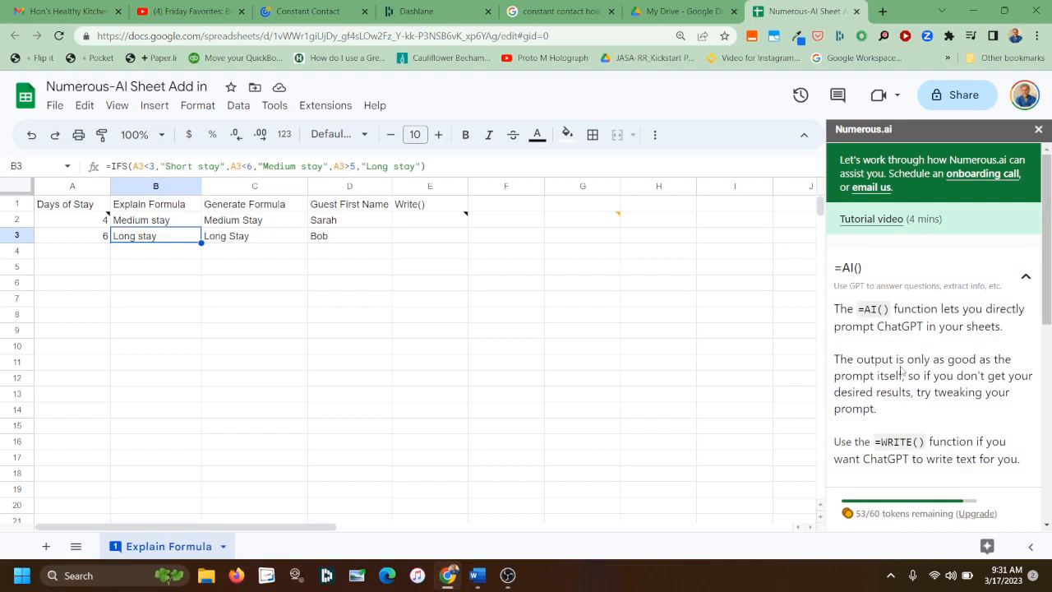
scroll(901, 370, "down", 2)
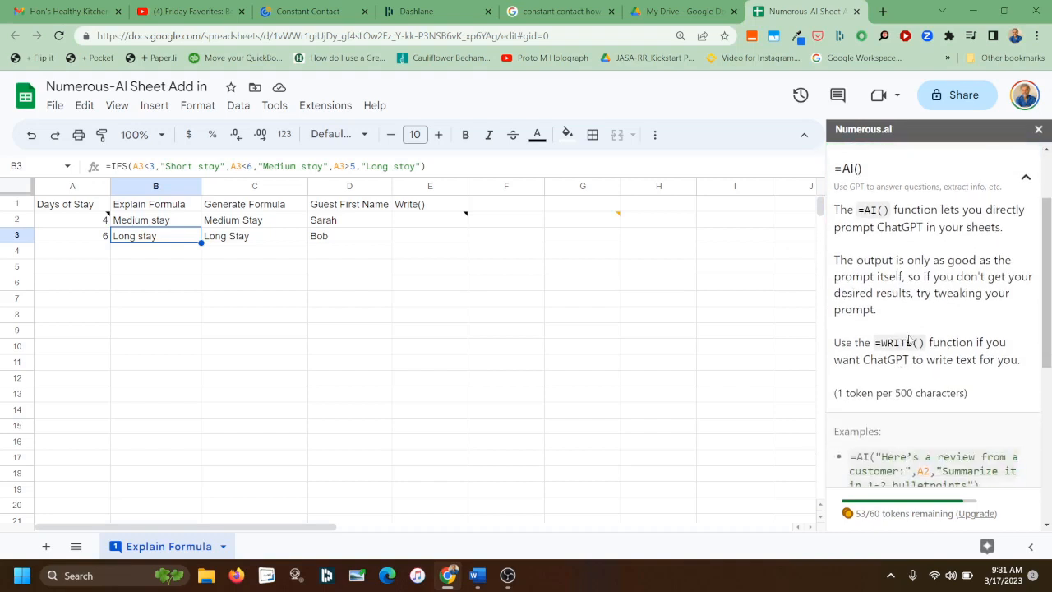
scroll(904, 353, "down", 2)
scroll(908, 341, "up", 1)
scroll(910, 340, "down", 1)
scroll(909, 340, "down", 1)
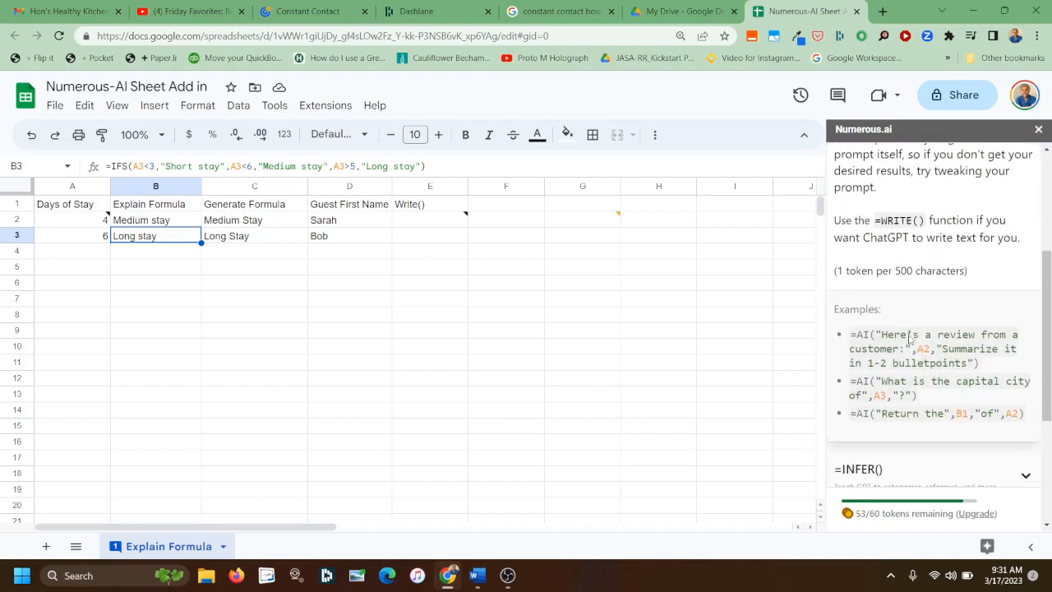
scroll(909, 339, "down", 1)
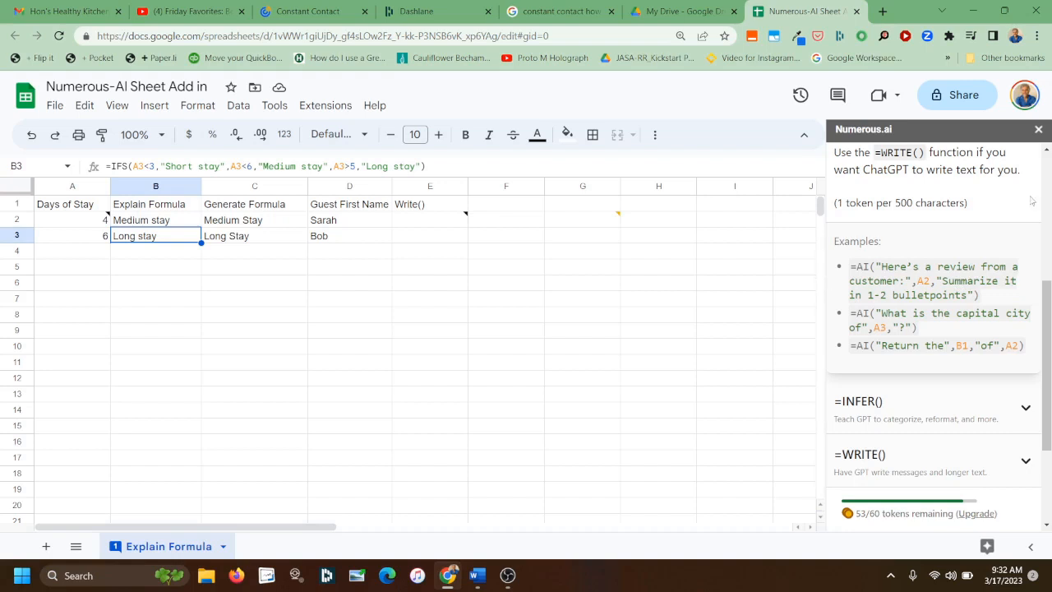
left_click_drag(1048, 307, 1047, 199)
left_click(846, 233)
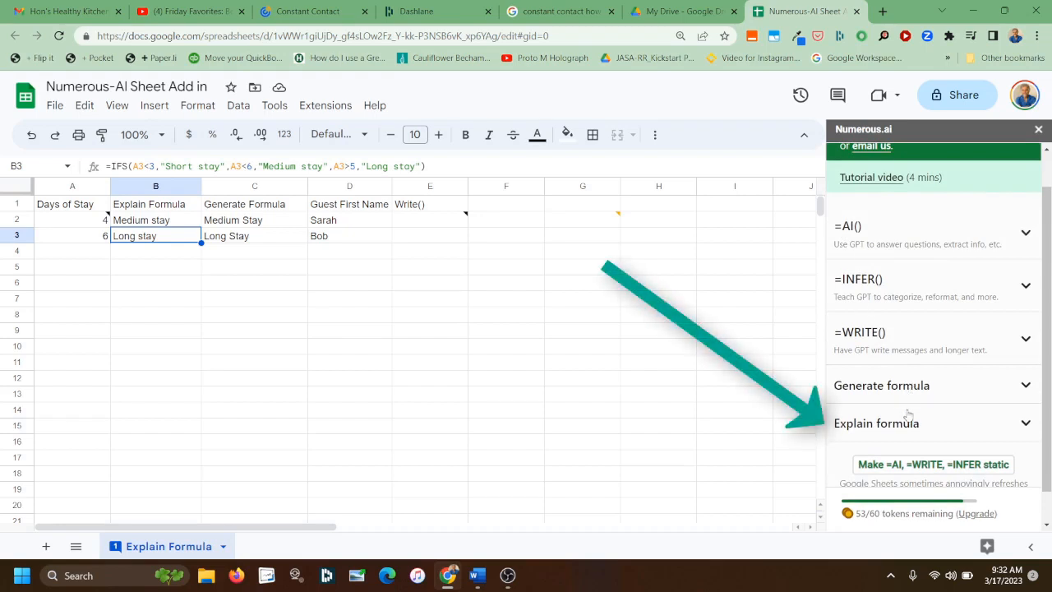
- View the formula in cell B2 and expand the Explain formula section of the sidebar
left_click(166, 221)
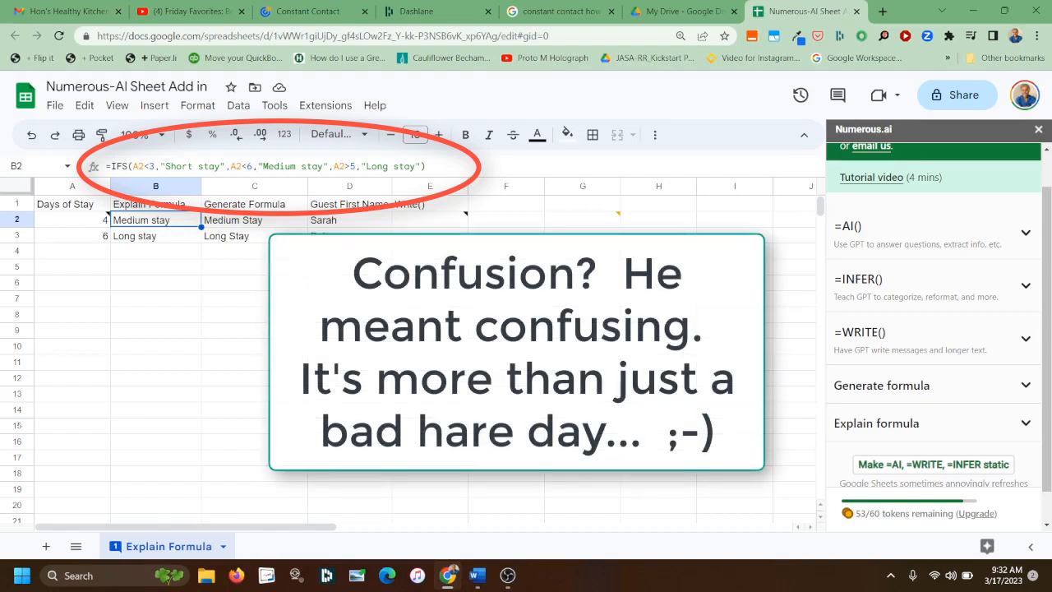
left_click(509, 221)
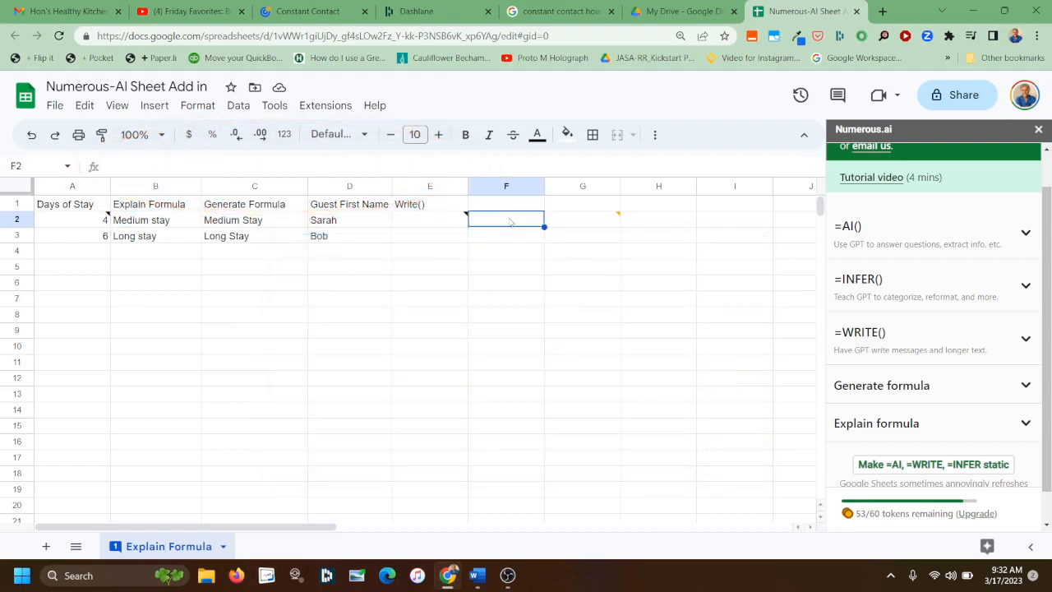
left_click(1026, 425)
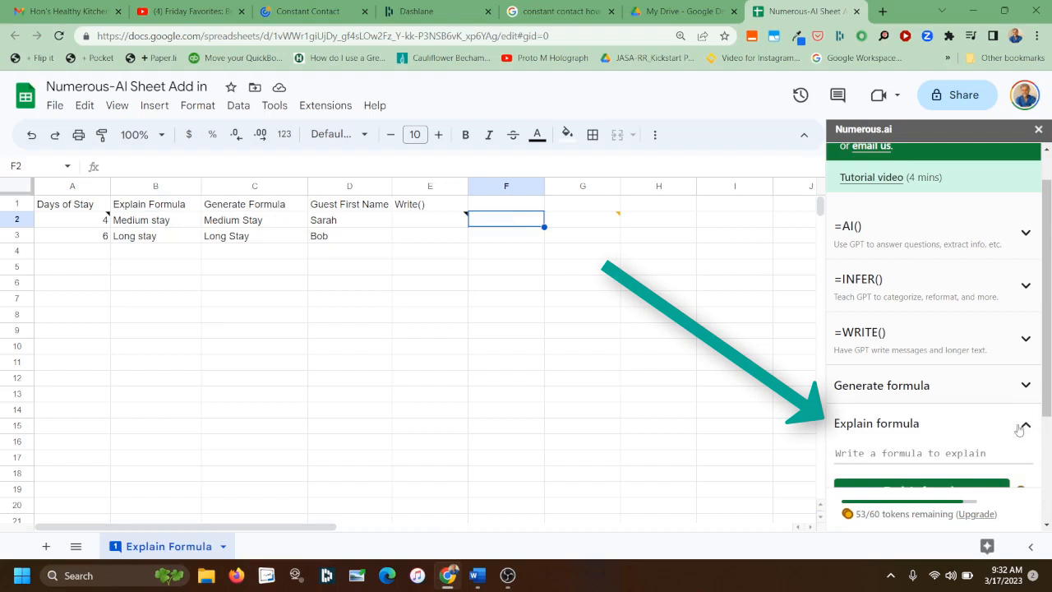
scroll(965, 427, "down", 1)
scroll(966, 427, "down", 1)
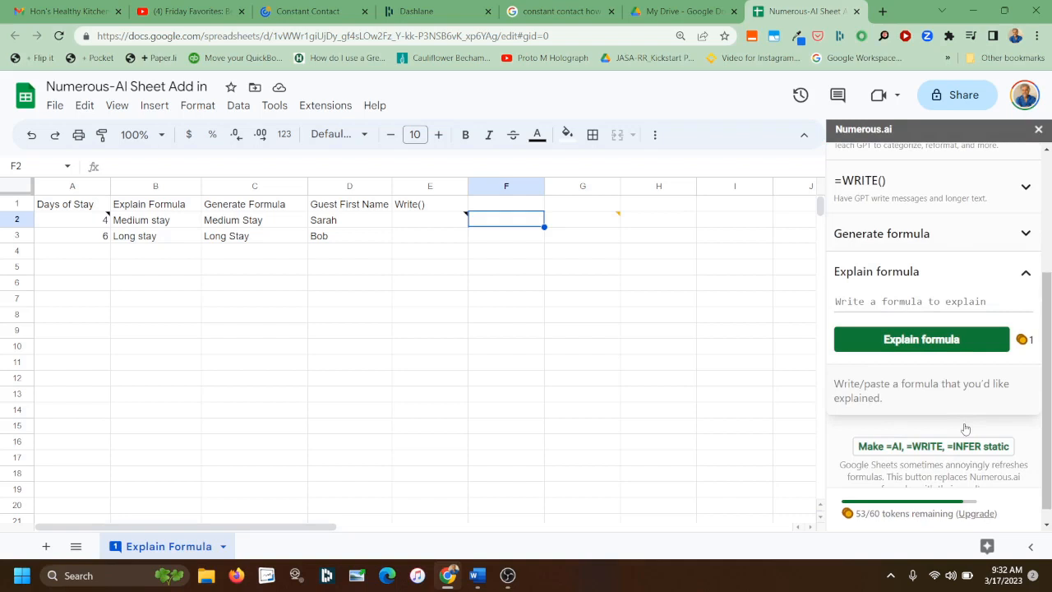
- Copy the entire IFS formula from cell B2 and exit the cell without changing it
left_click(154, 208)
left_click(159, 227)
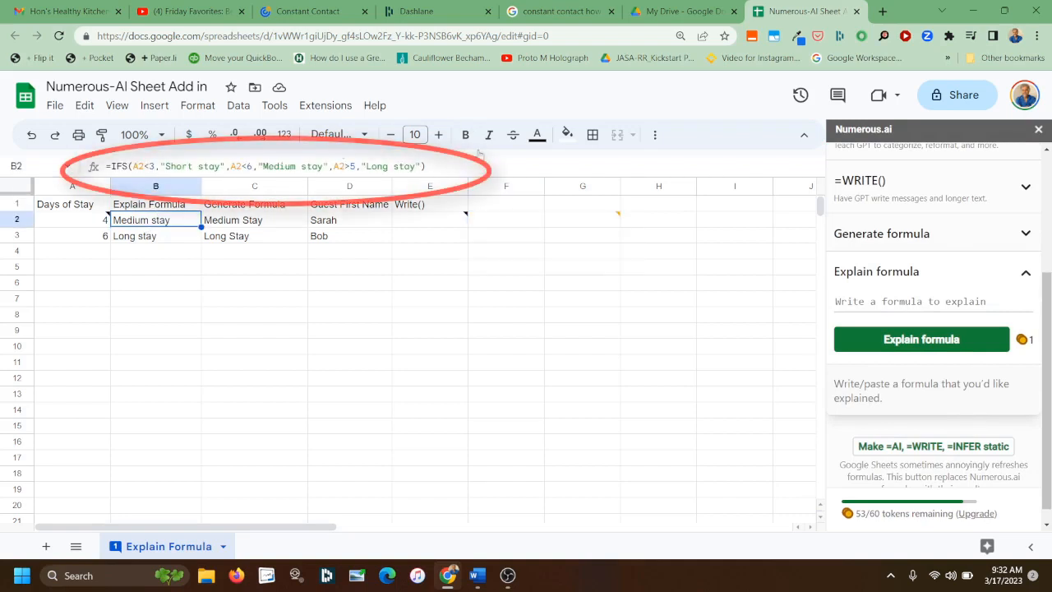
key("ctrl+a")
key("ctrl+c")
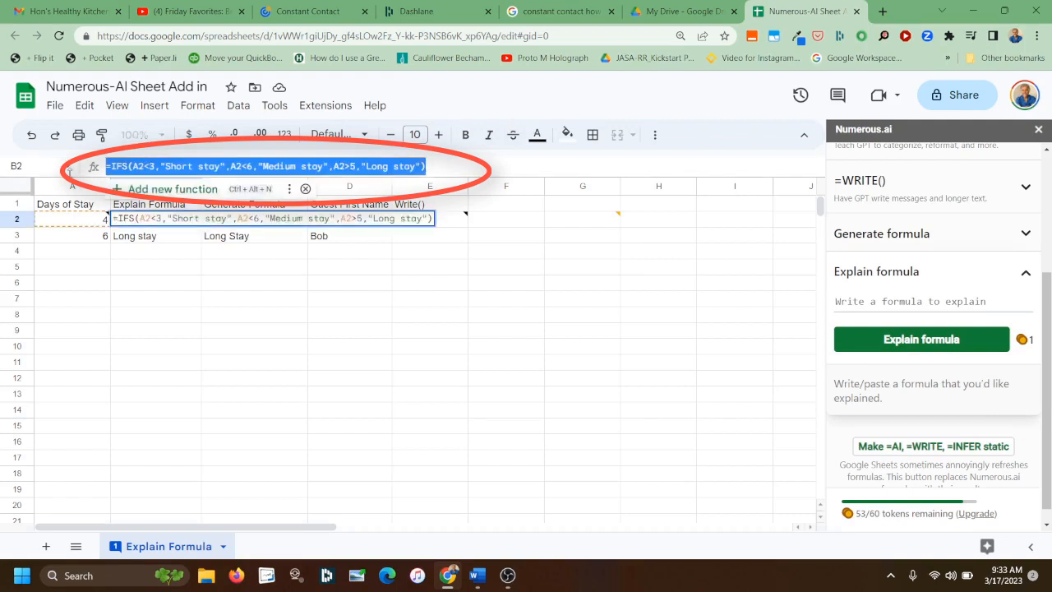
left_click(320, 321)
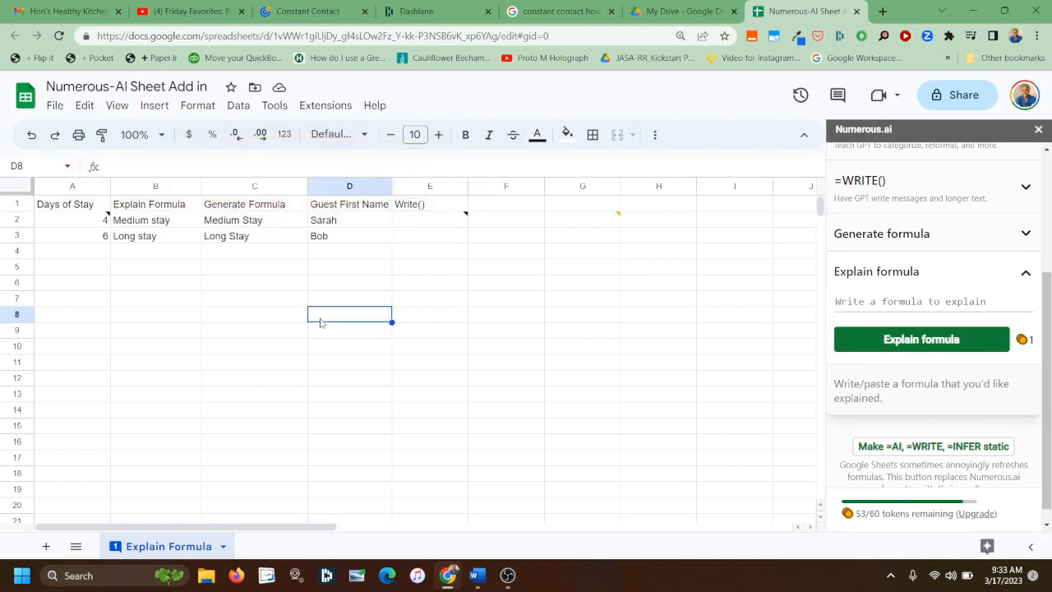
- Paste the copied IFS formula into the Explain formula section, have it explained, and collapse the section
left_click(932, 345)
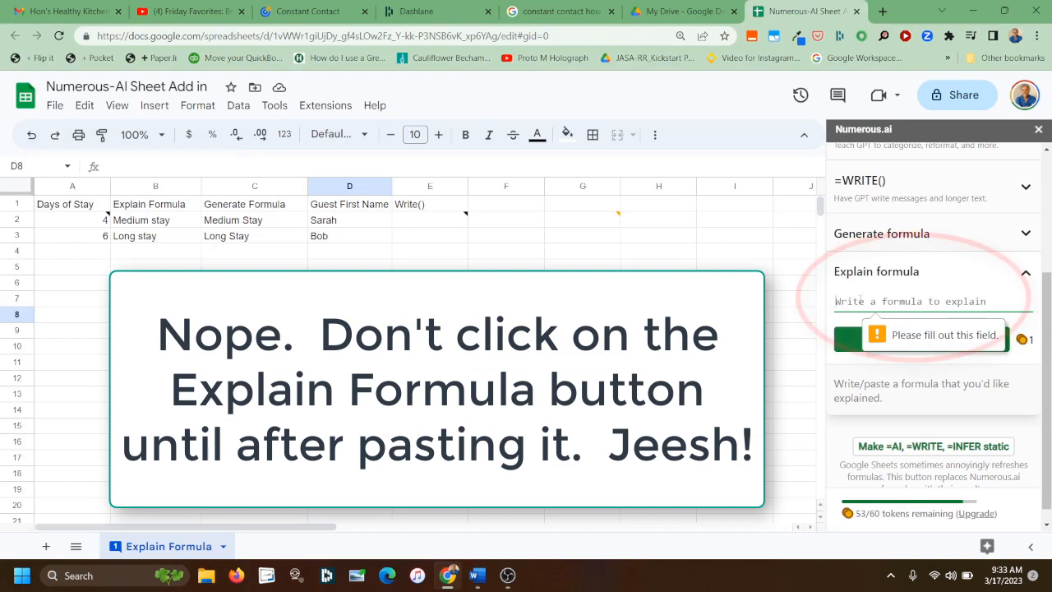
key("ctrl+v")
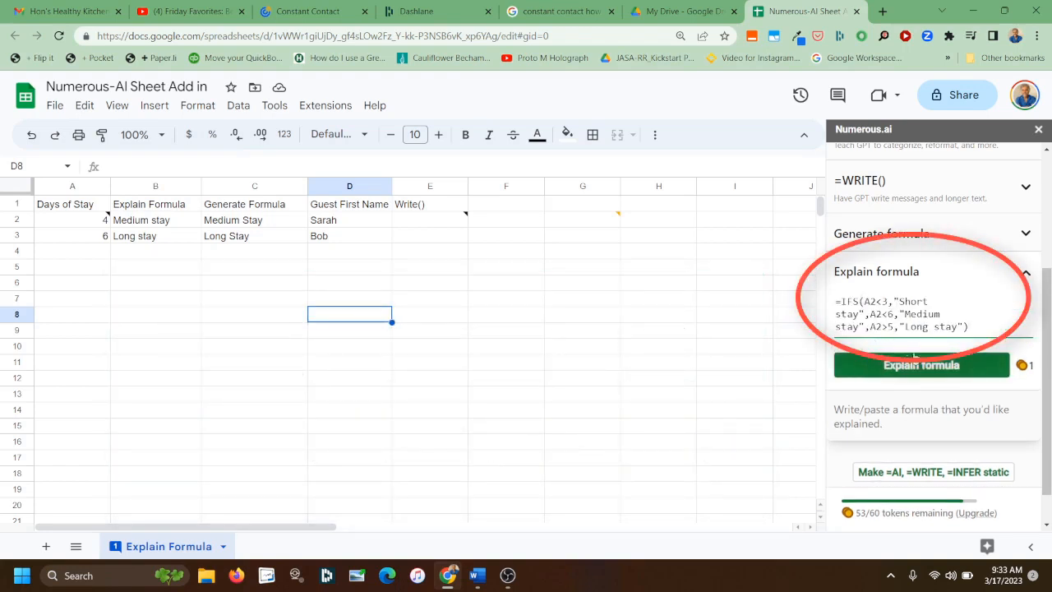
left_click(917, 363)
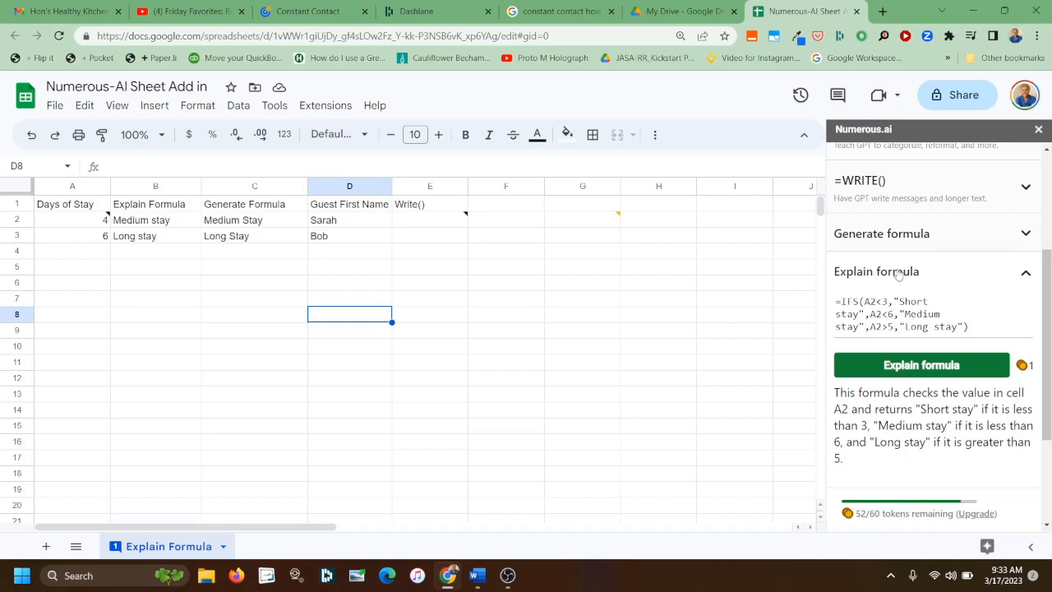
left_click(1025, 272)
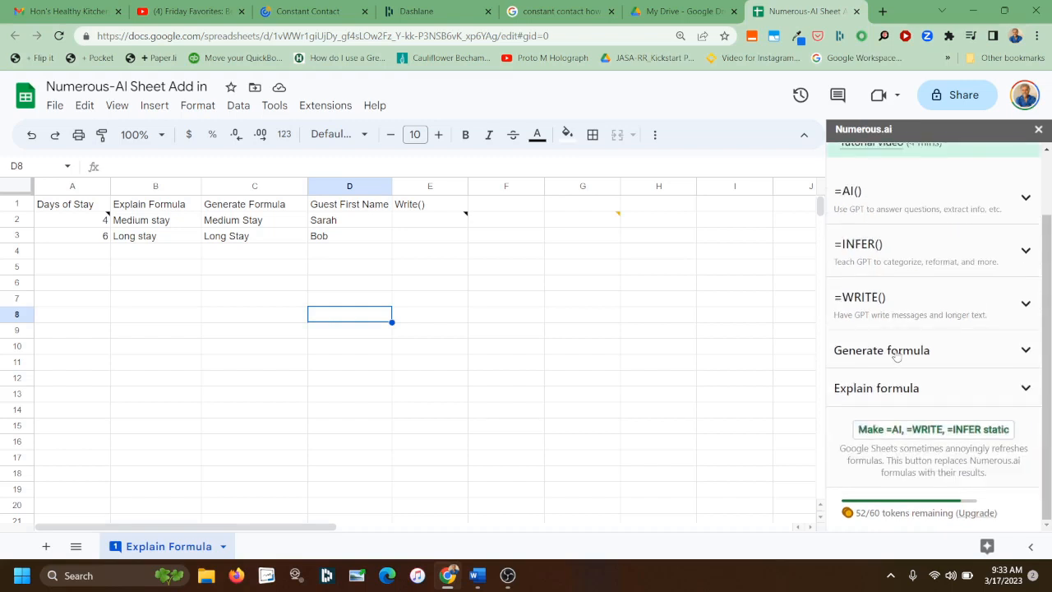
- Expand the =WRITE() help and start a formula in cell E2 with =write("Write a 3 sentence note to"
left_click(855, 309)
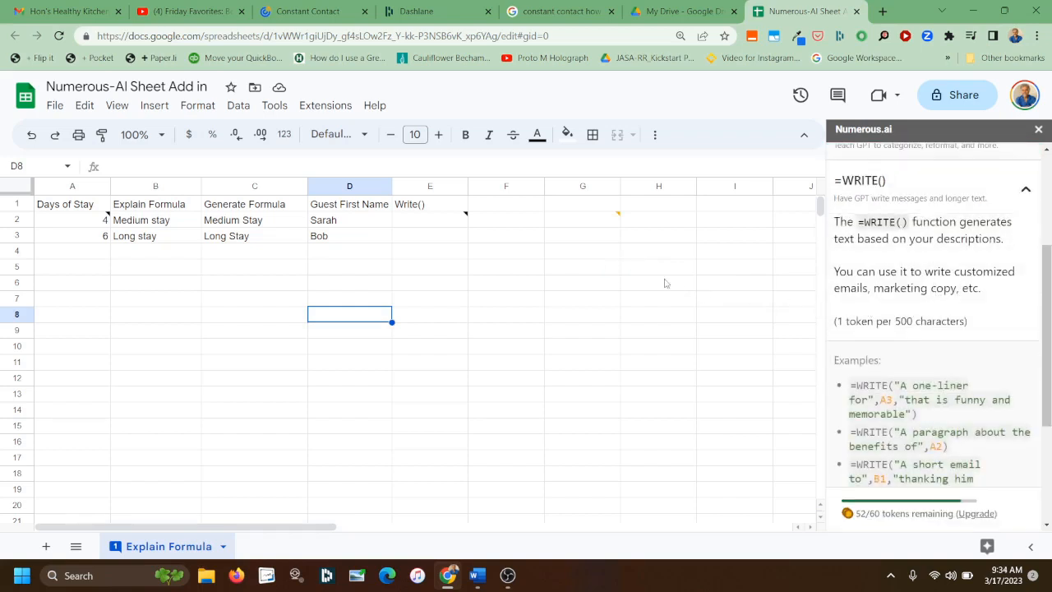
left_click(409, 224)
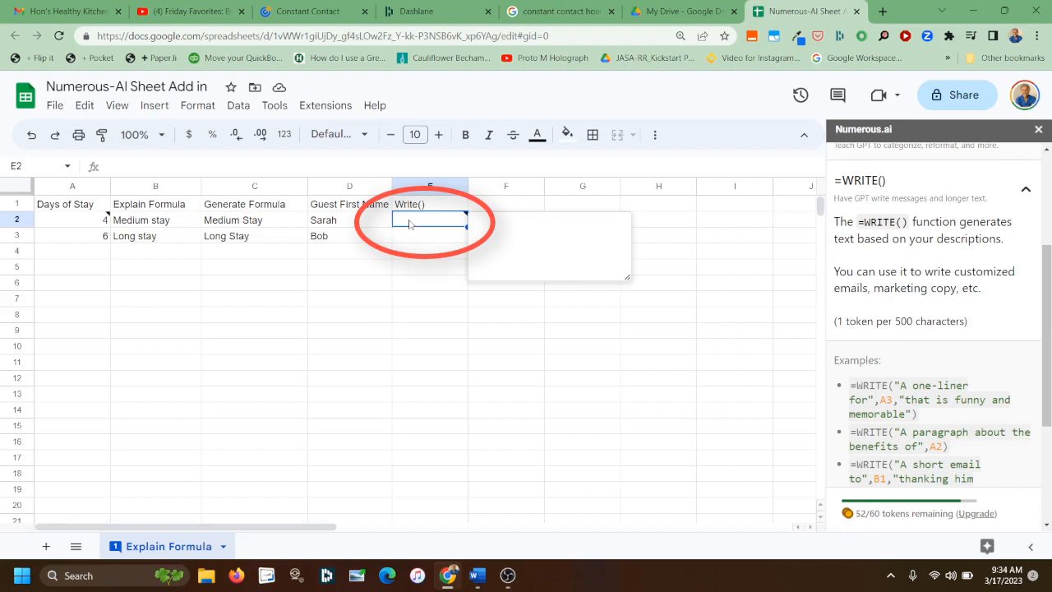
type("=")
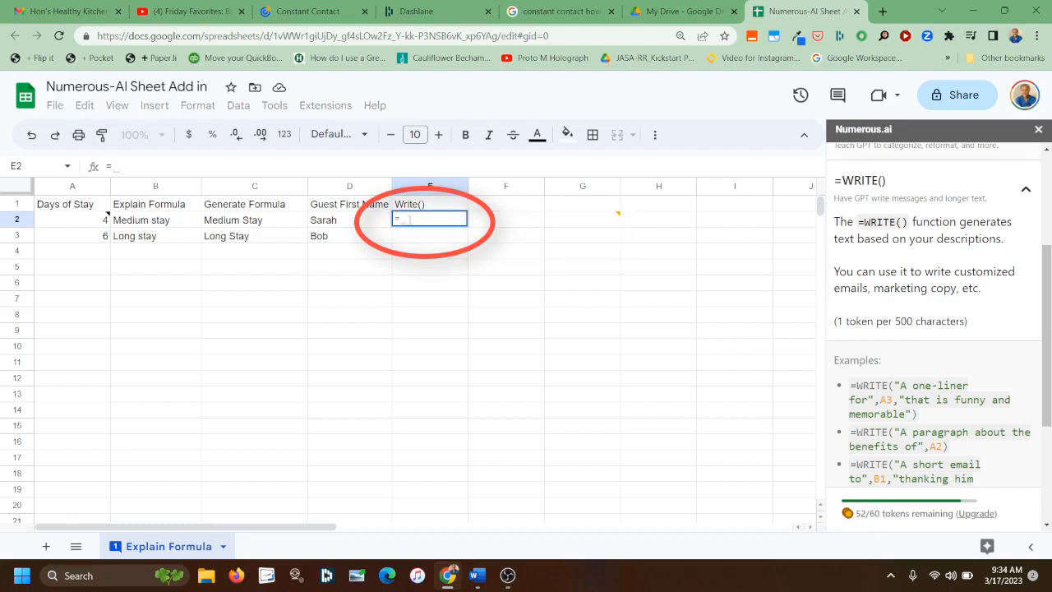
type("write(")
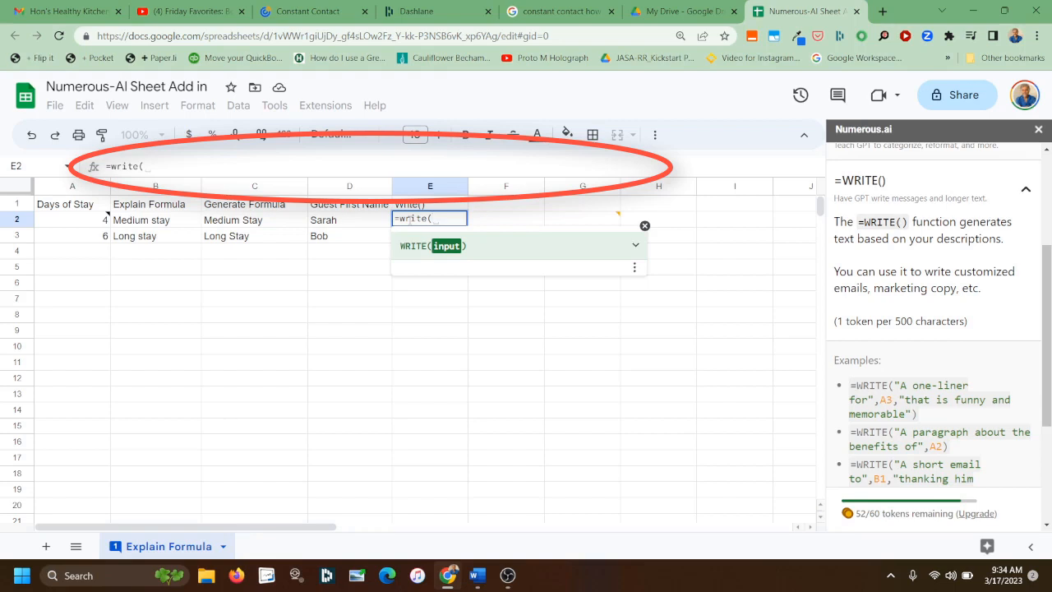
type("\"")
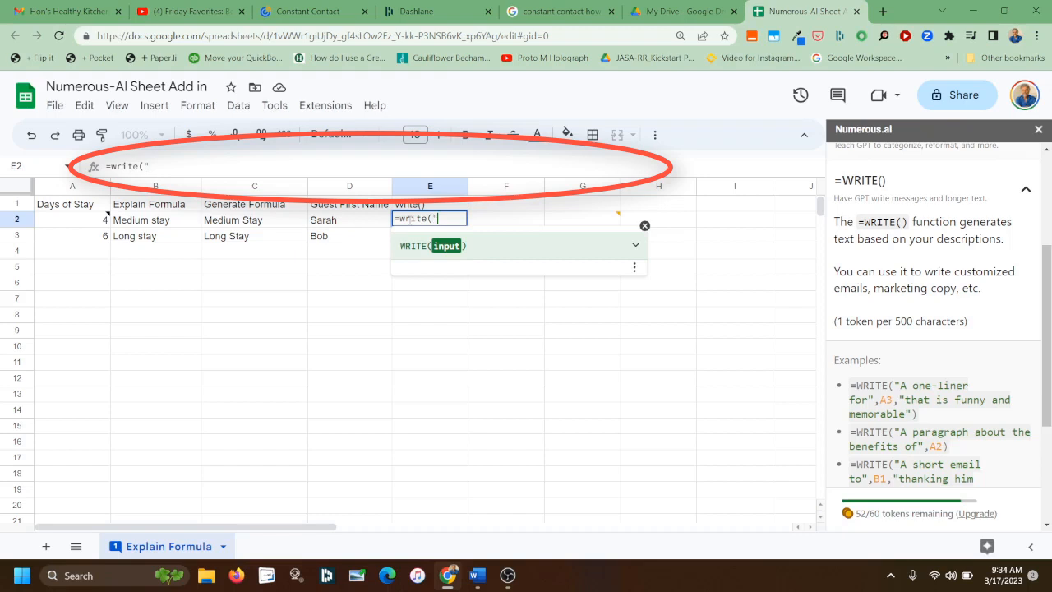
type("Write a 3 sen")
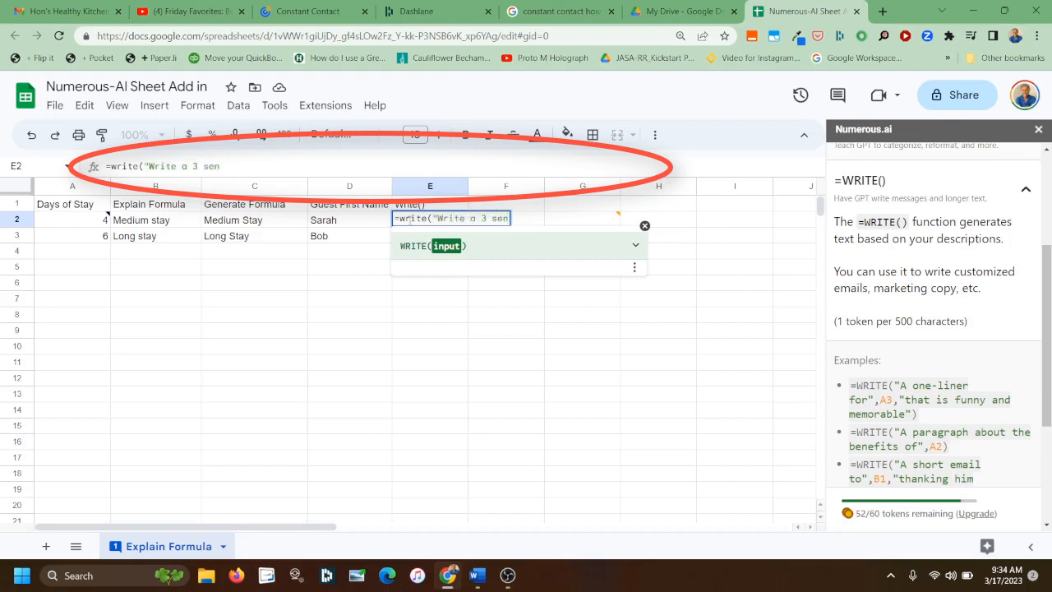
type("tence note t")
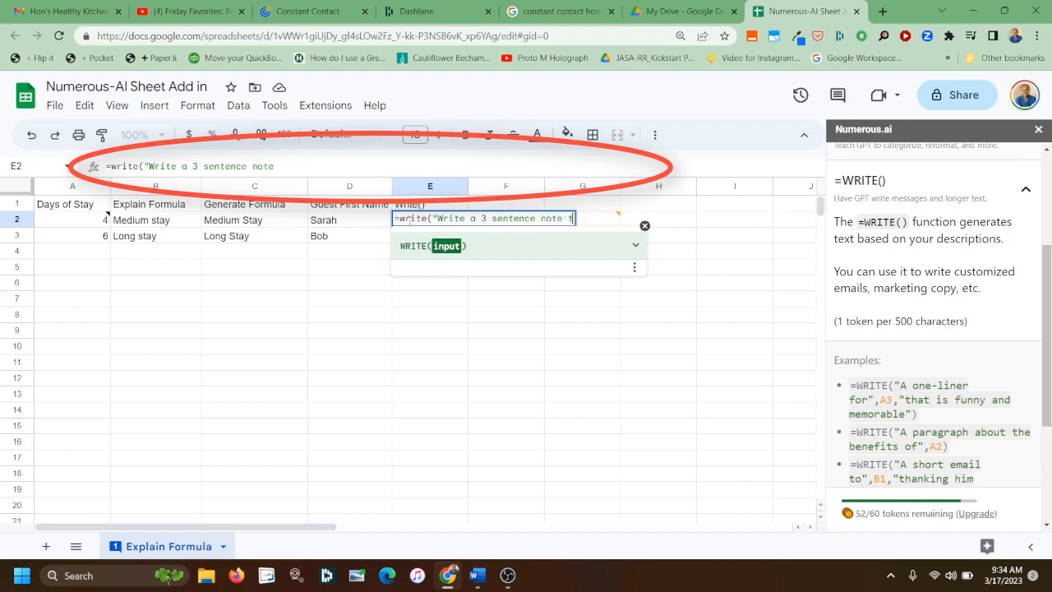
type("o\" ")
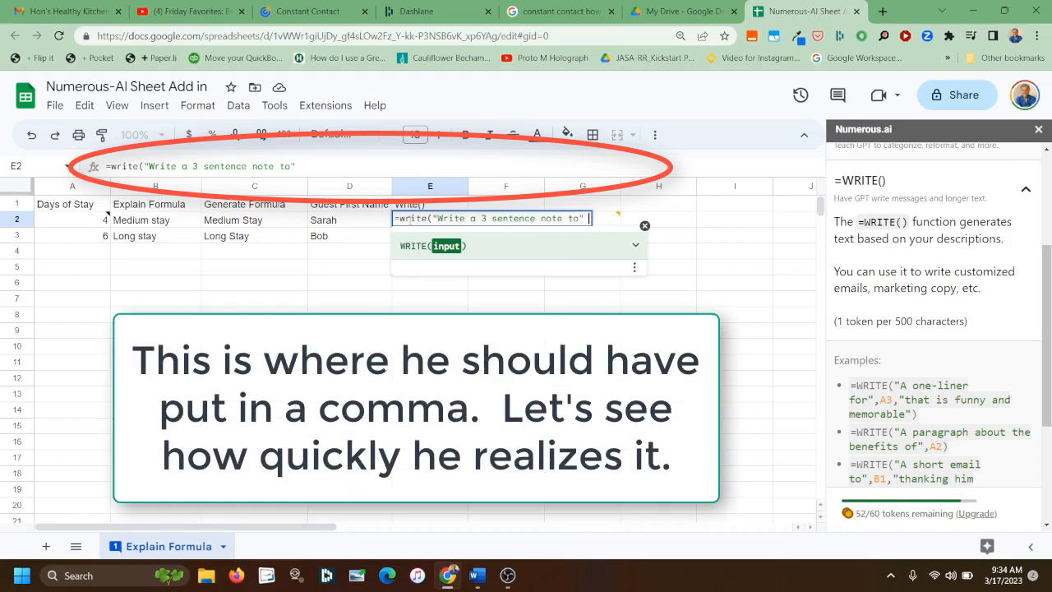
- Complete the E2 formula with D2, "thanking them for coming to our conference in Miami Beach" and enter it
type("D2")
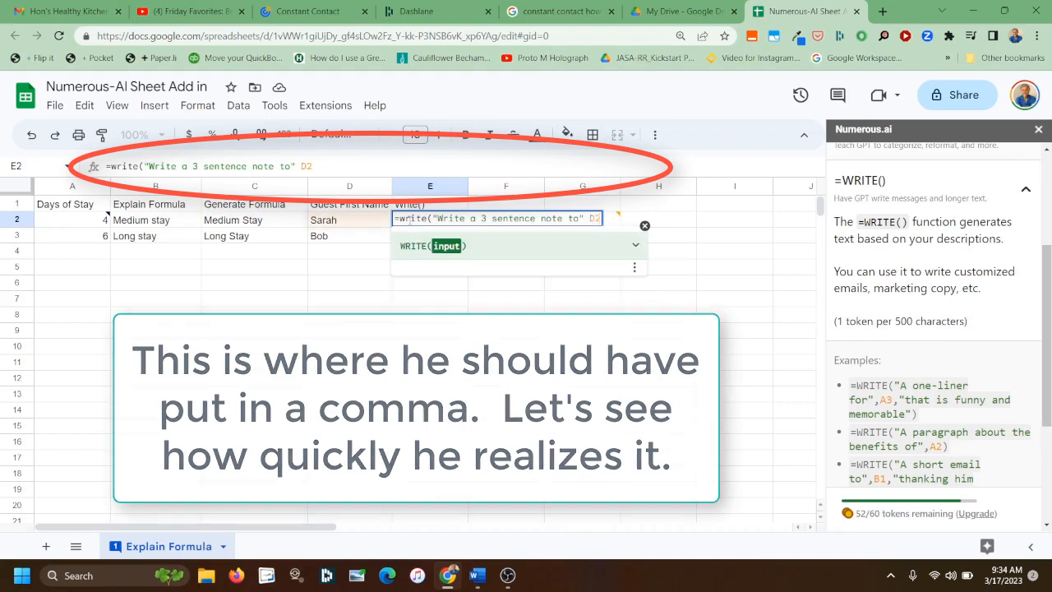
type(",")
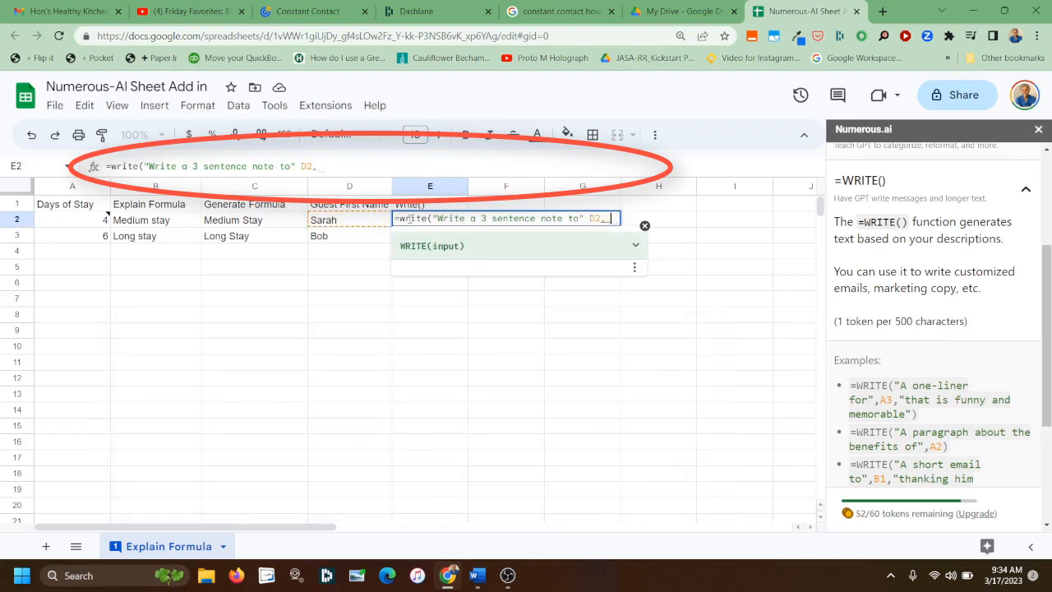
type(" \"thanking them fo")
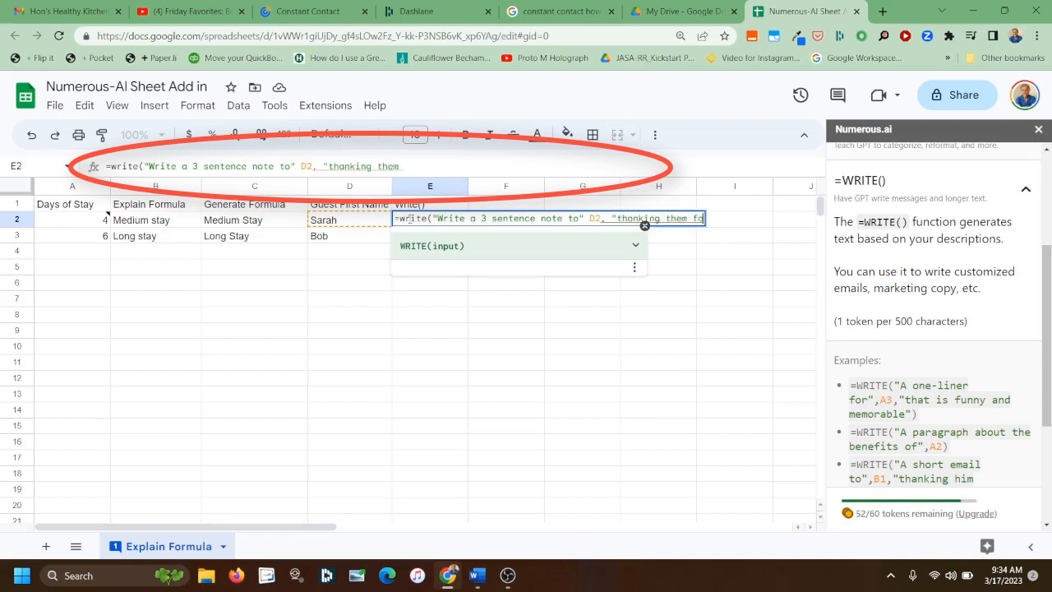
type("r coming")
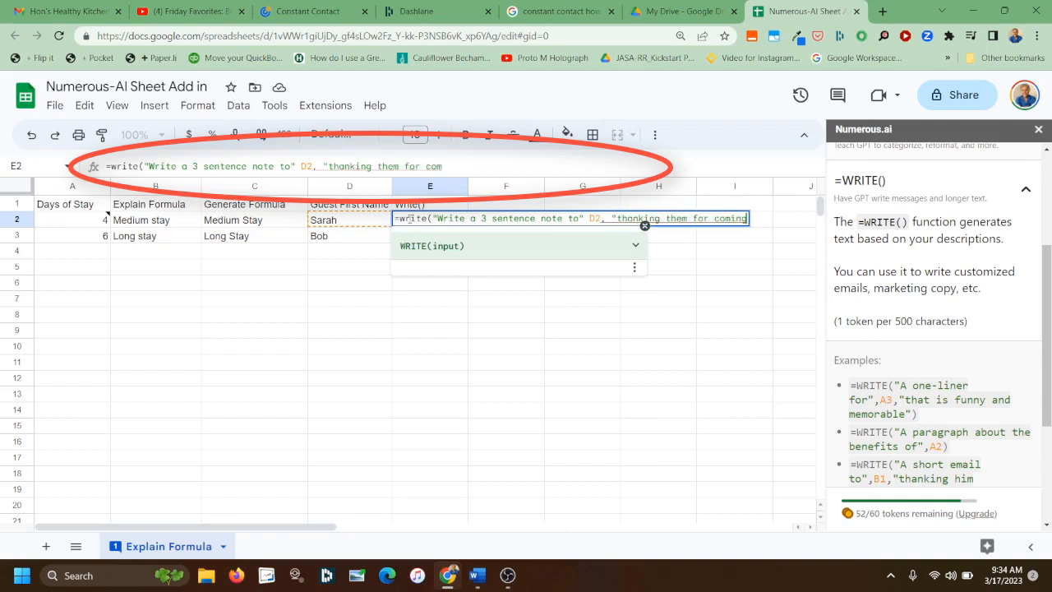
type(" to our conference in ")
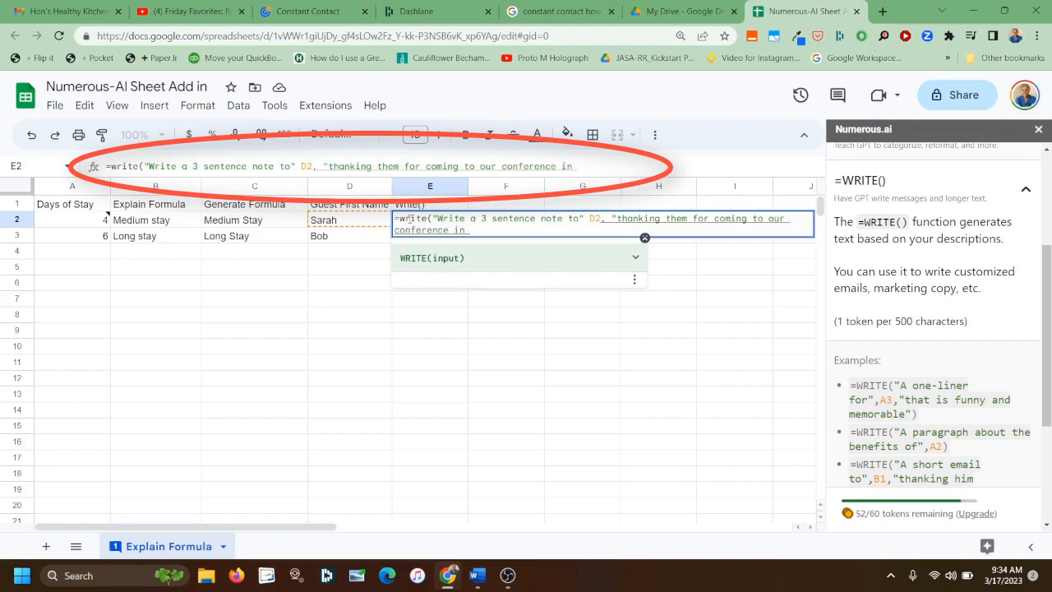
type("Miami Beach")
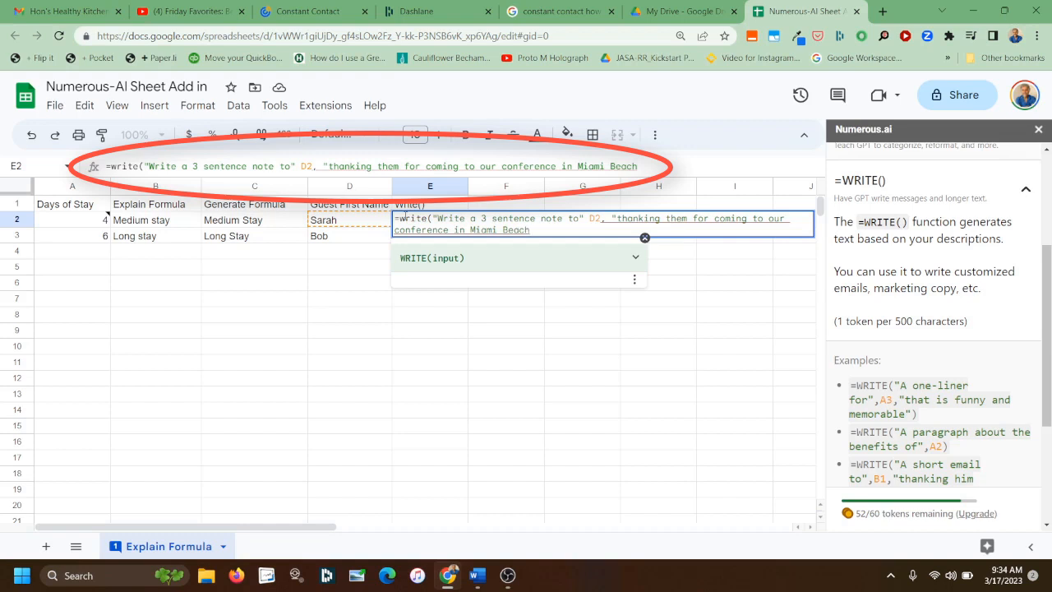
type("\"")
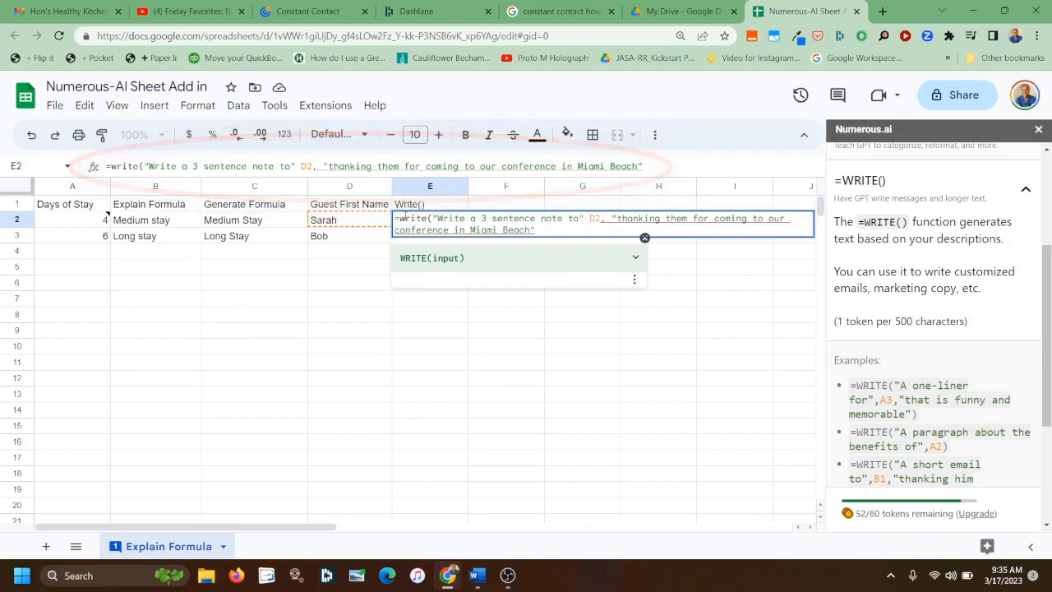
key("Return")
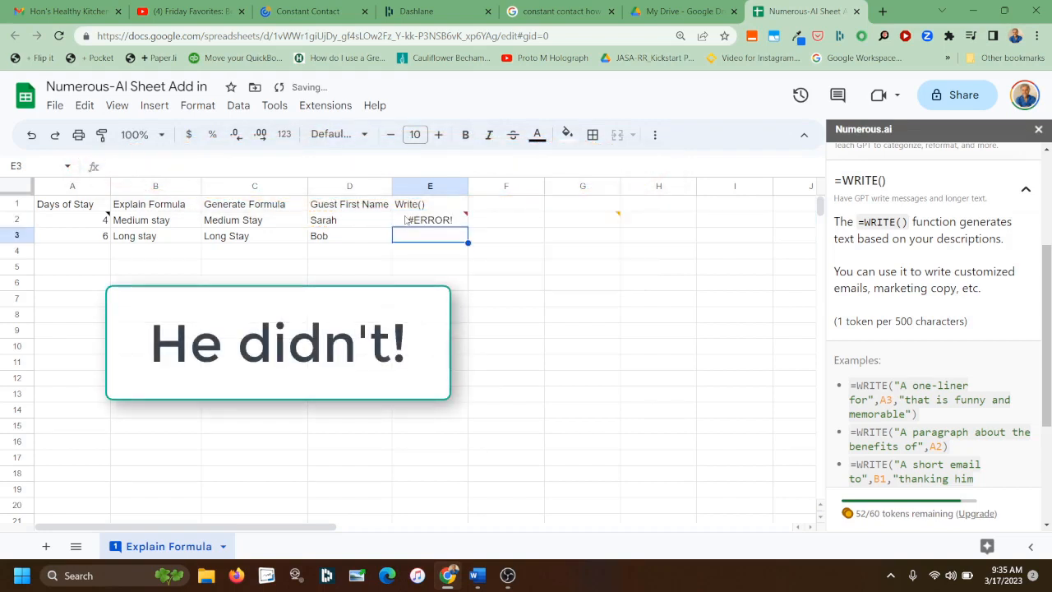
- Remove the space after the comma following D2 in the E2 formula and re-enter it
left_click(421, 223)
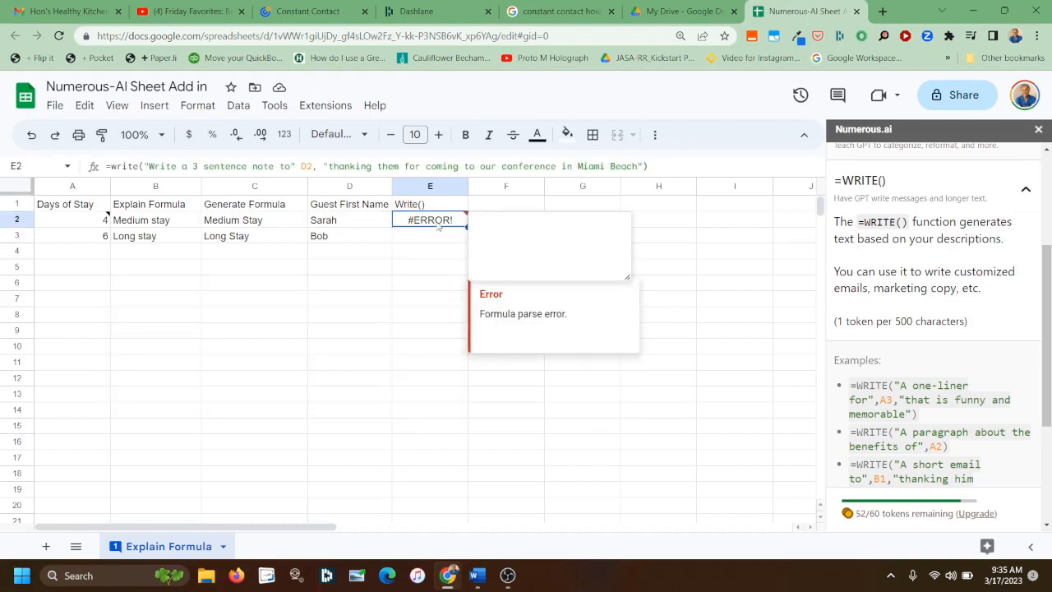
left_click(323, 166)
key("BackSpace")
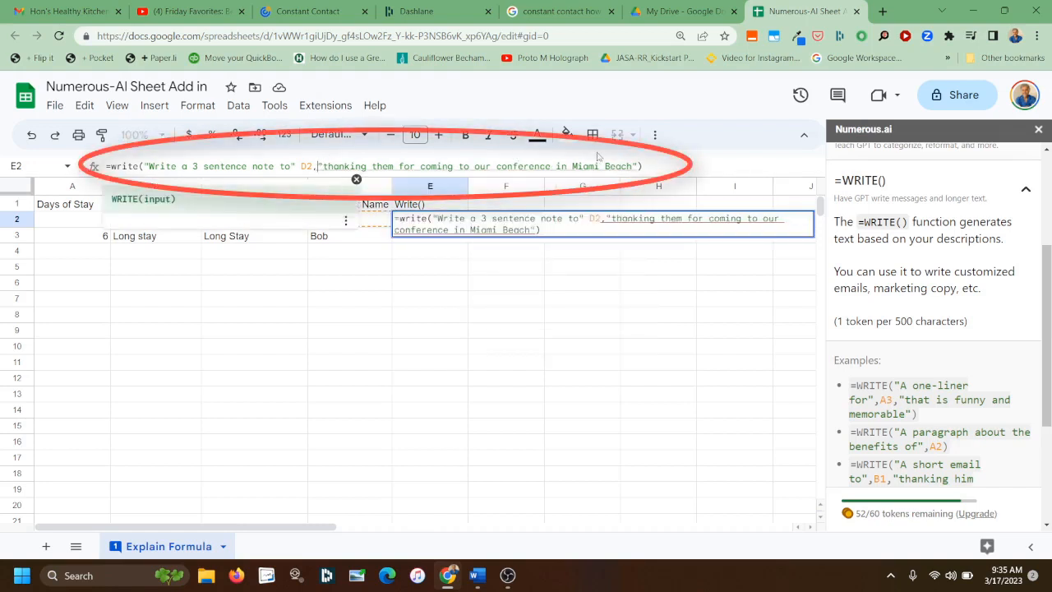
left_click(659, 163)
key("Return")
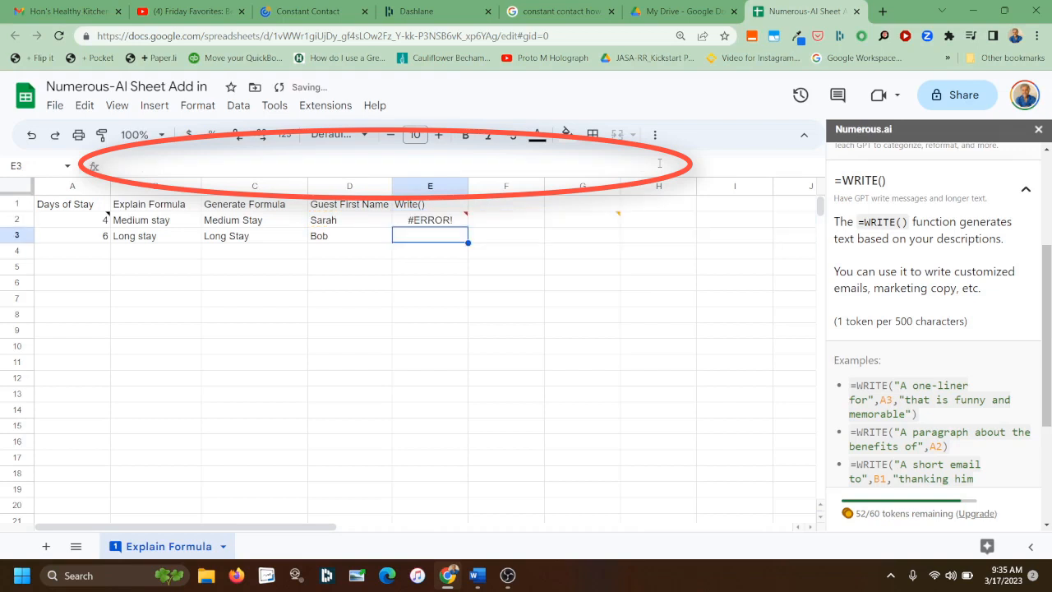
- Check the =WRITE() examples, then replace the space before D2 in the E2 formula with a comma and re-enter it
mouse_move(599, 219)
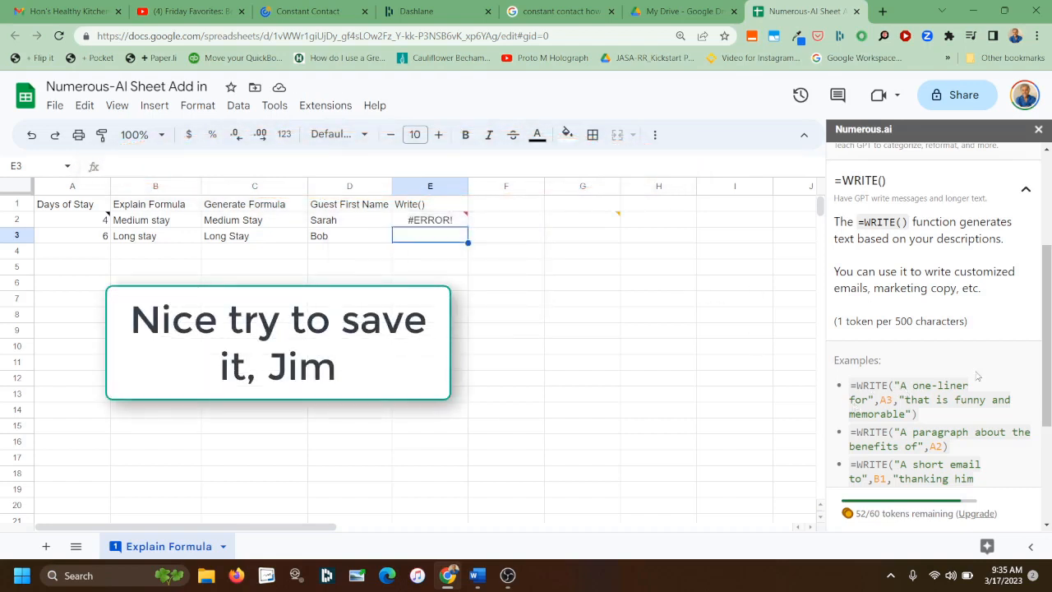
left_click_drag(1049, 381, 1049, 419)
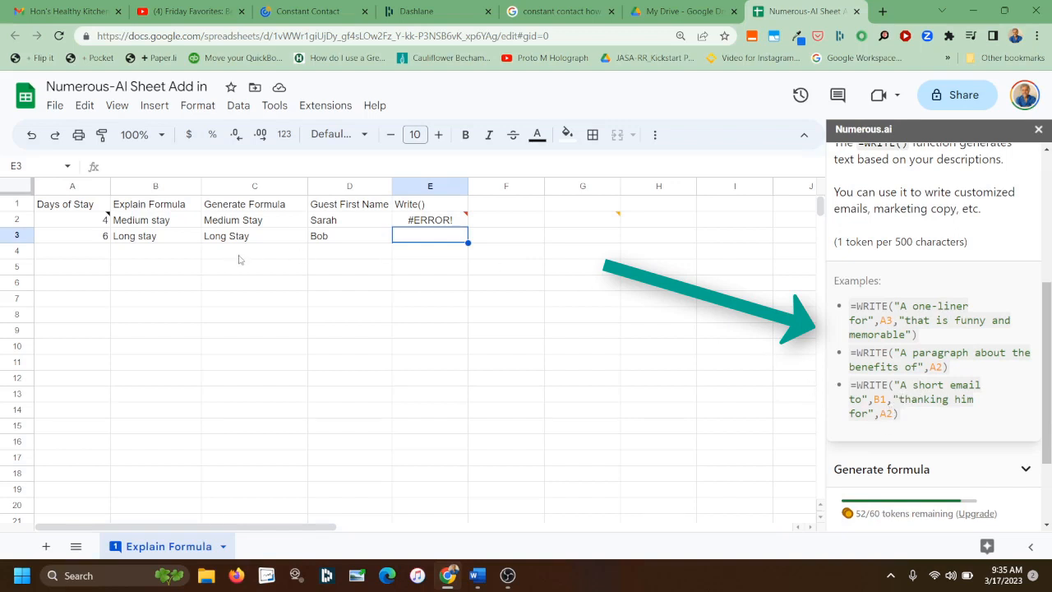
left_click(421, 221)
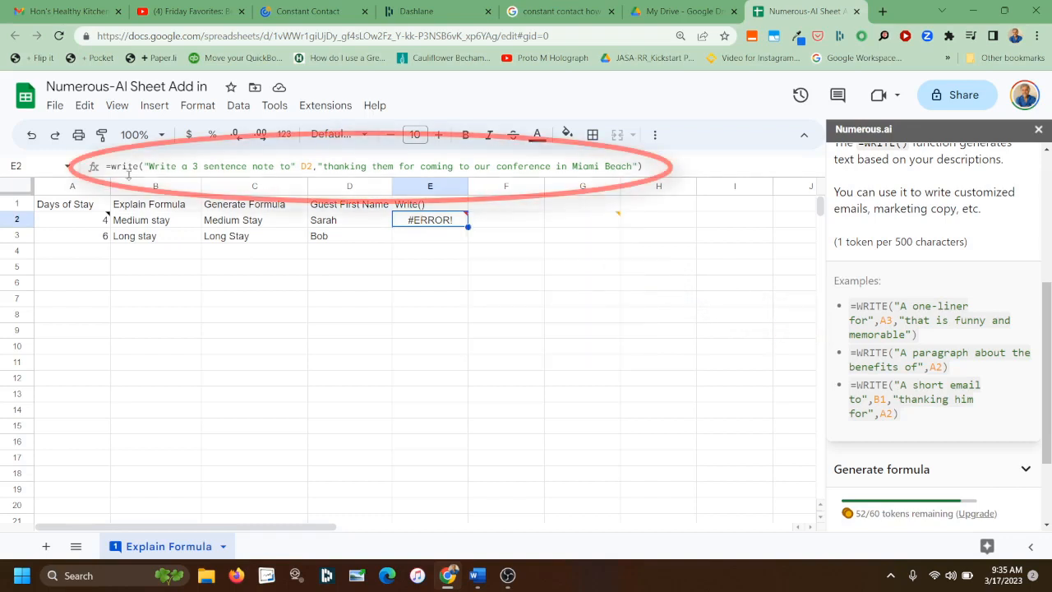
left_click(297, 167)
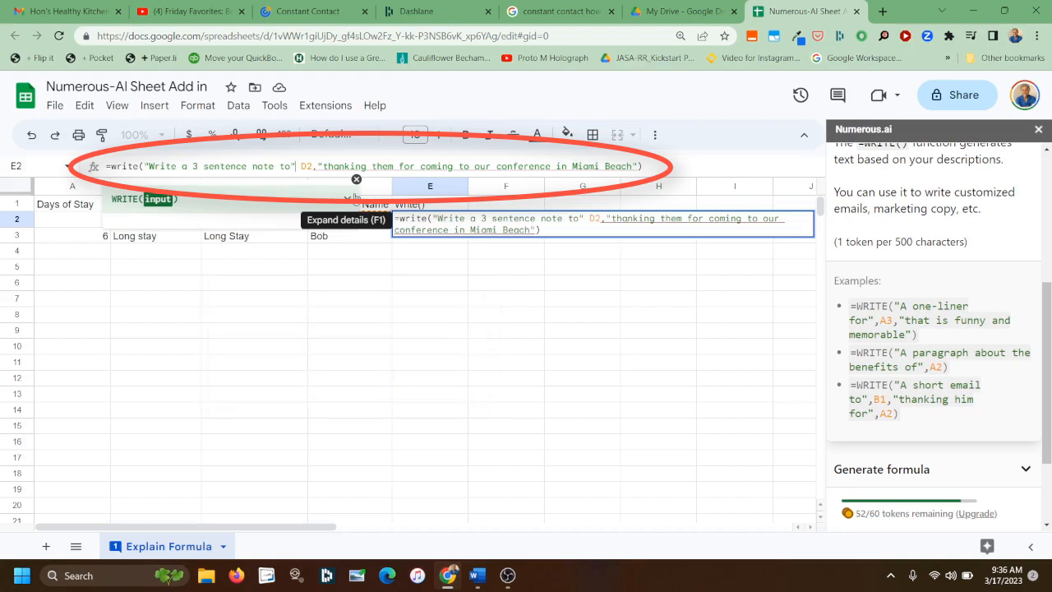
type(",")
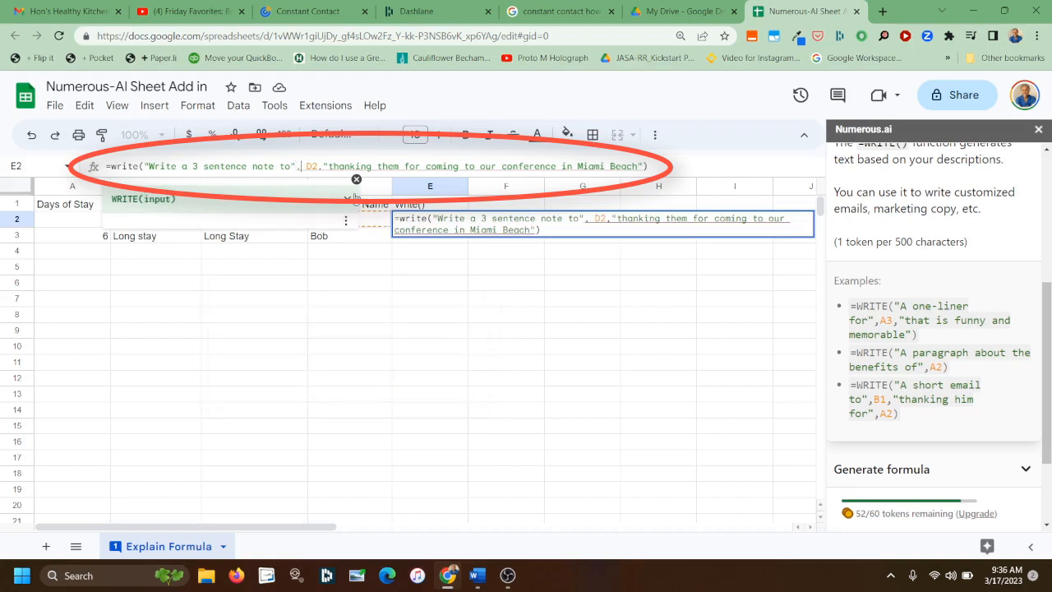
key("Delete")
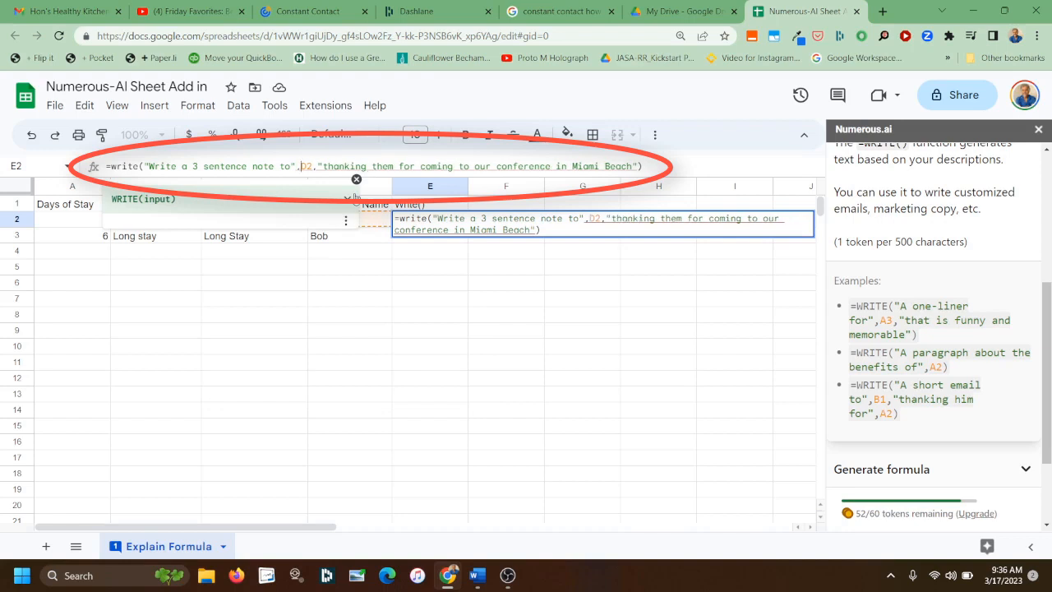
left_click(658, 168)
key("Return")
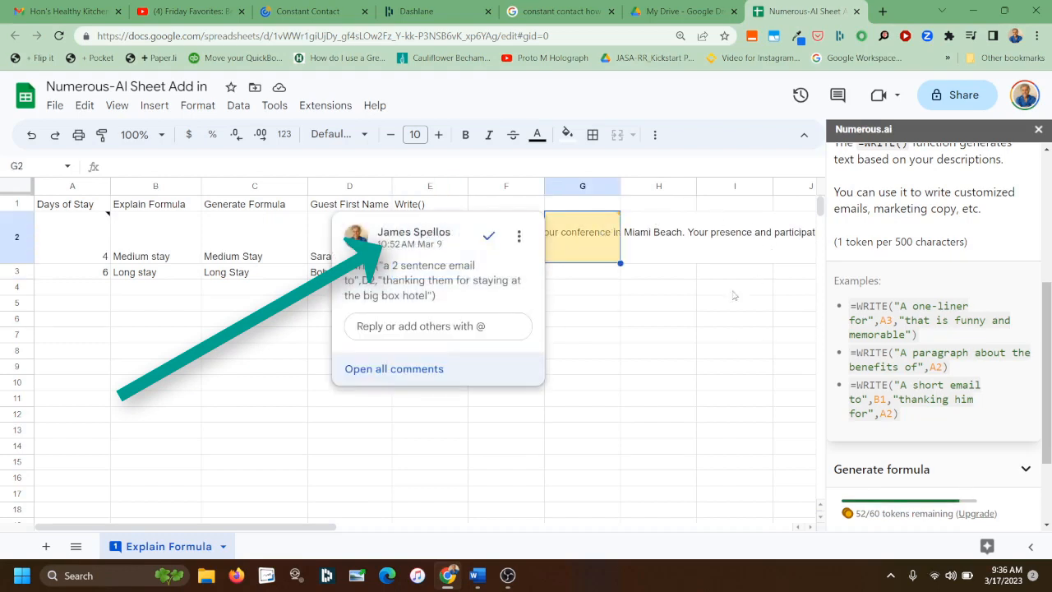
- Dismiss the comment on G2, close the Numerous.ai sidebar, and read the full note generated in row 2
left_click(667, 372)
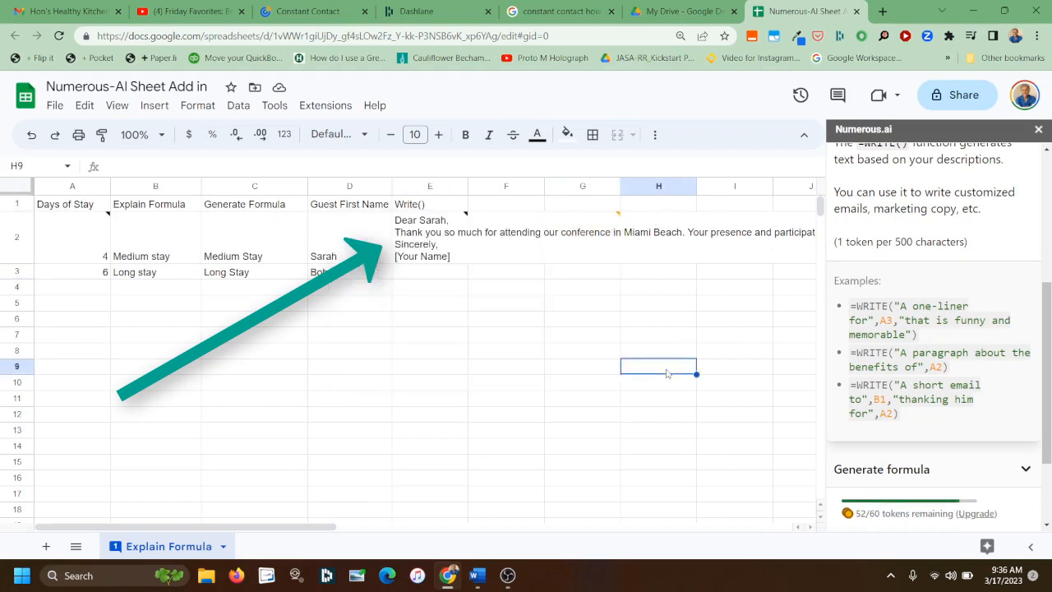
left_click(1039, 130)
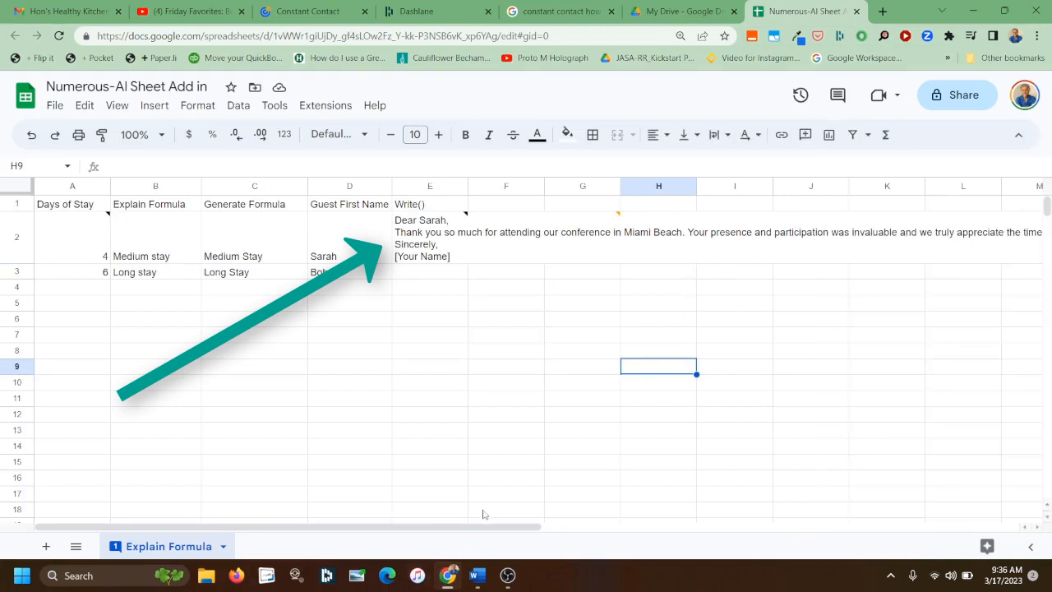
left_click_drag(472, 530, 692, 520)
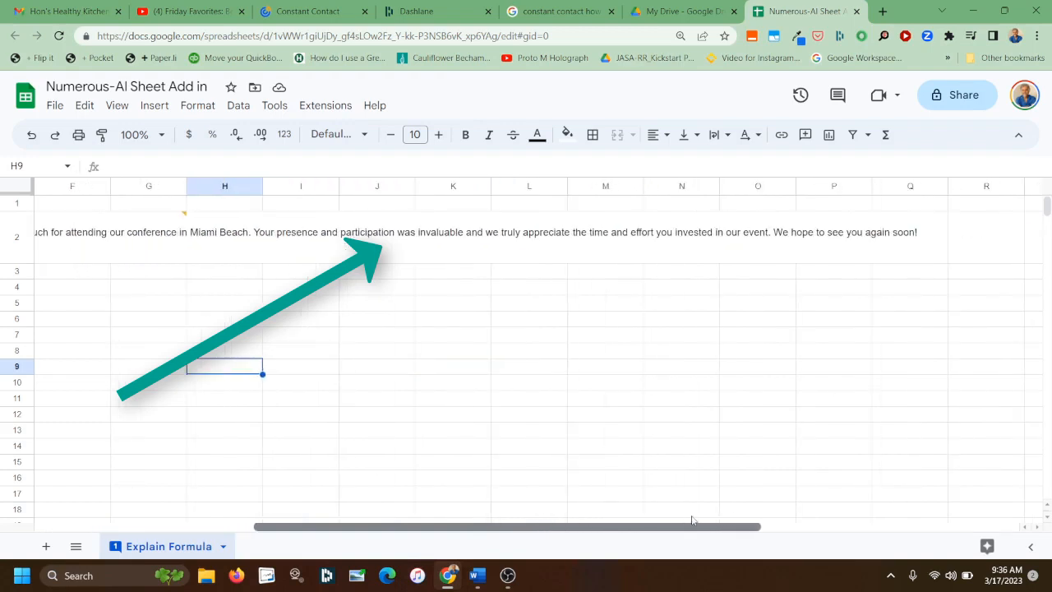
left_click_drag(692, 520, 460, 521)
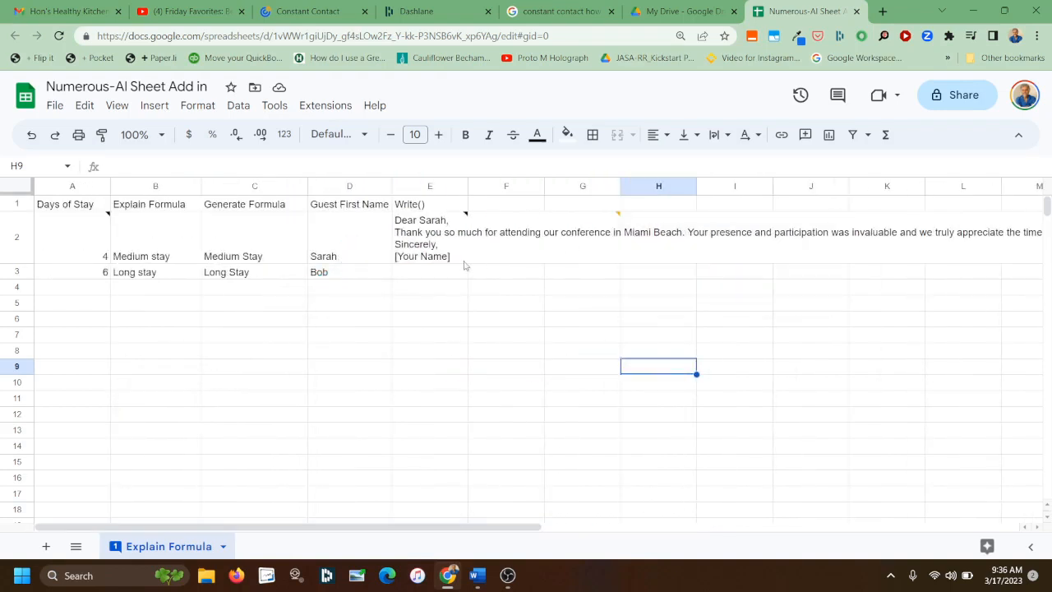
- Fill the WRITE formula from E2 down to E3 and read the note generated for the second guest
mouse_move(453, 263)
left_click(462, 248)
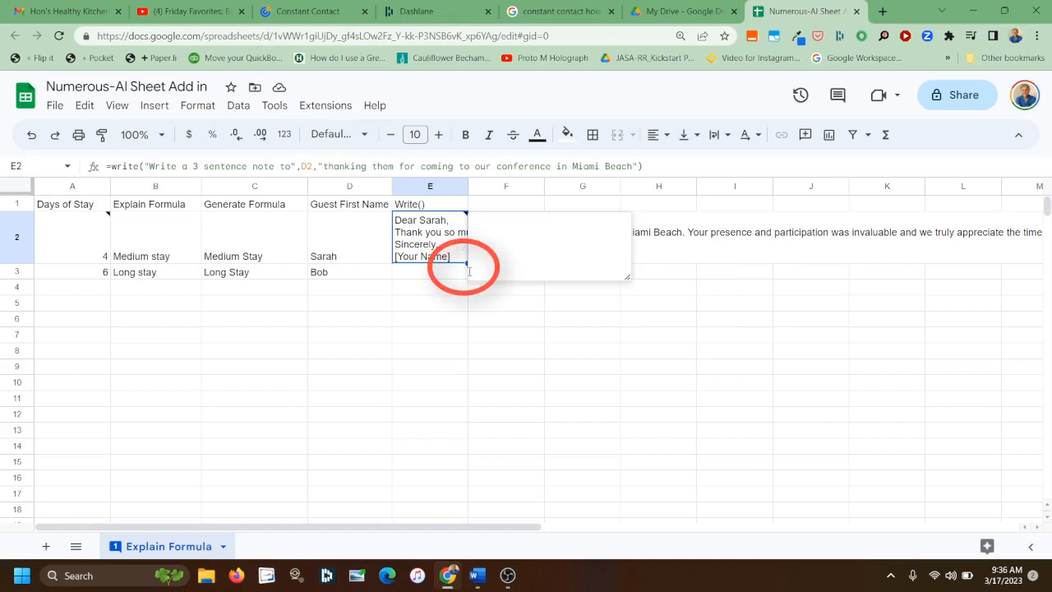
left_click_drag(466, 262, 466, 277)
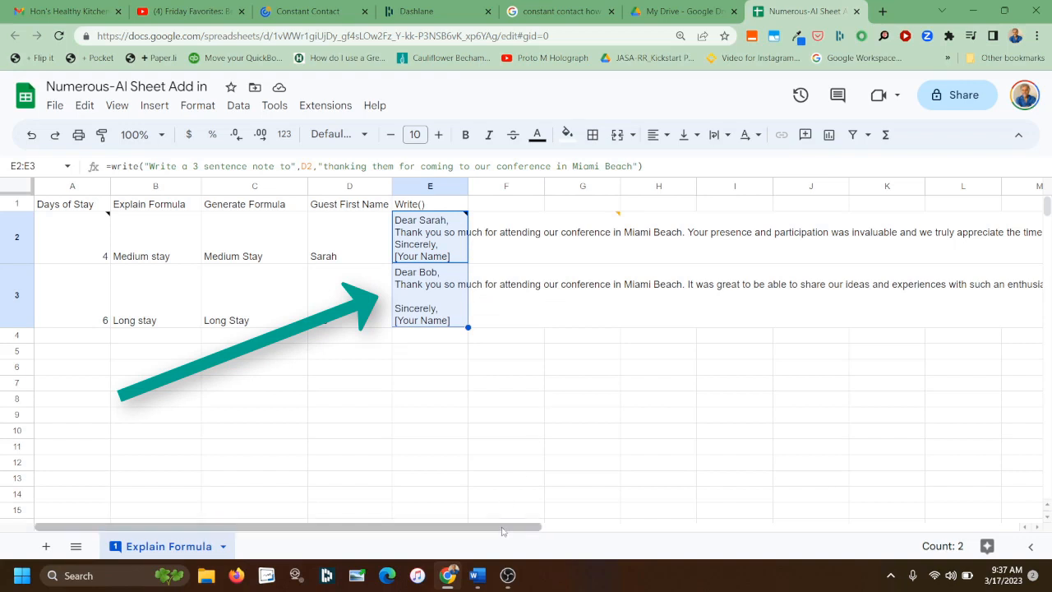
left_click_drag(503, 526, 705, 520)
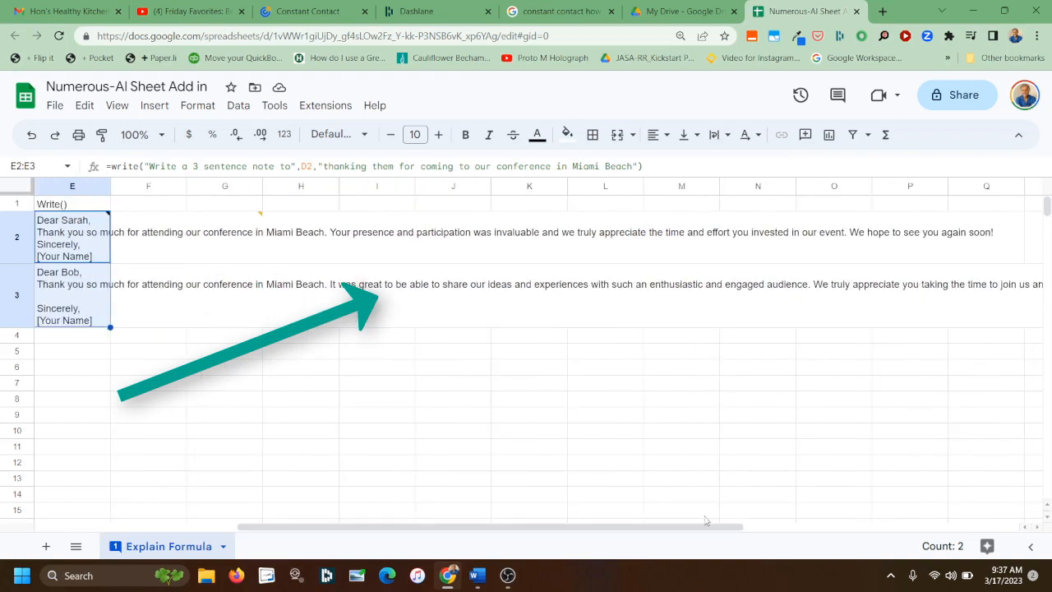
- Reopen the Numerous.ai add-on from the installed extensions
left_click(333, 109)
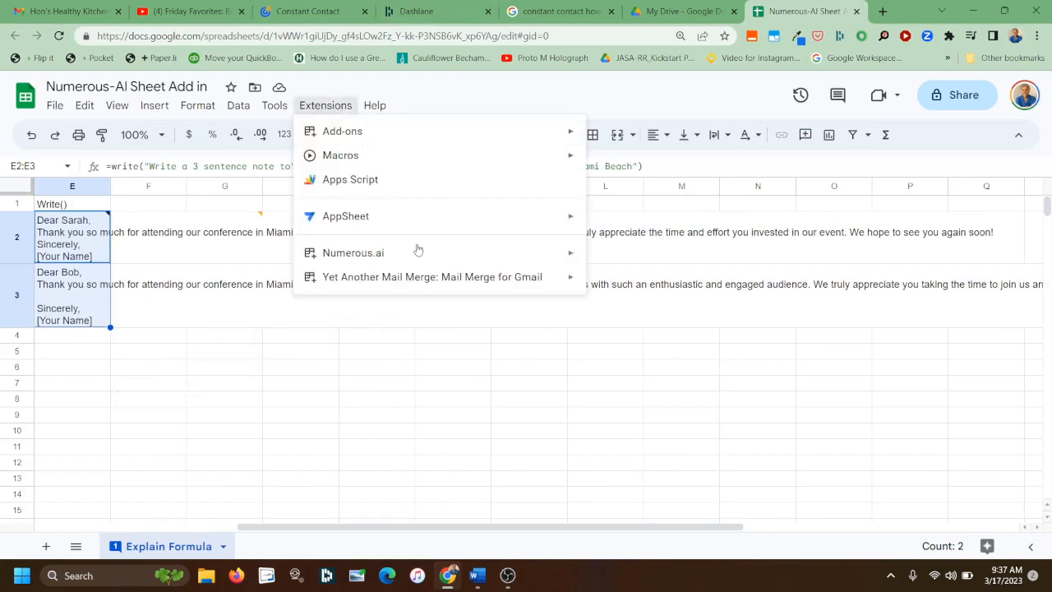
mouse_move(421, 258)
left_click(620, 261)
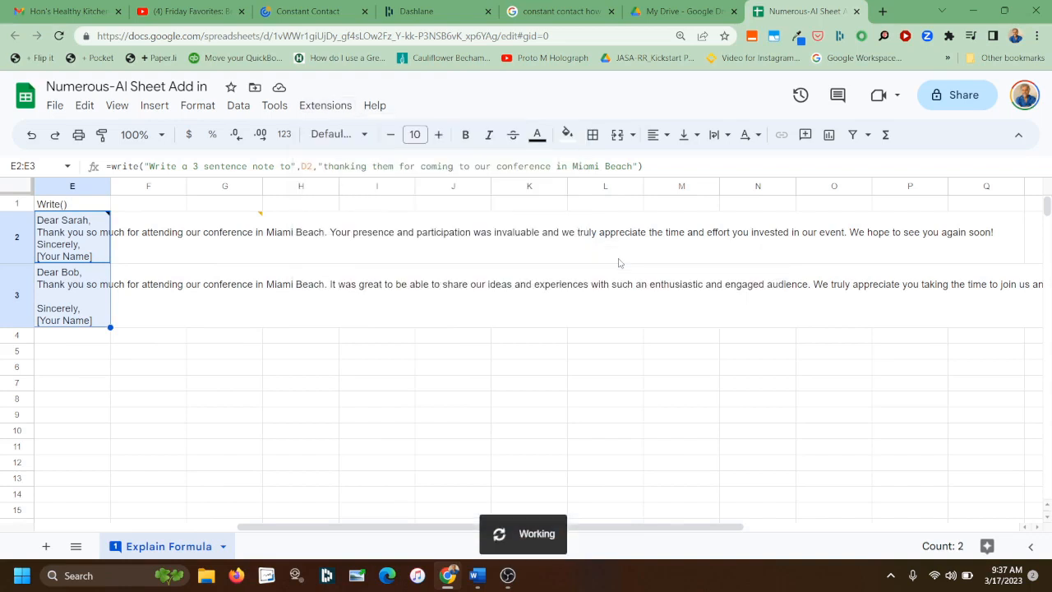